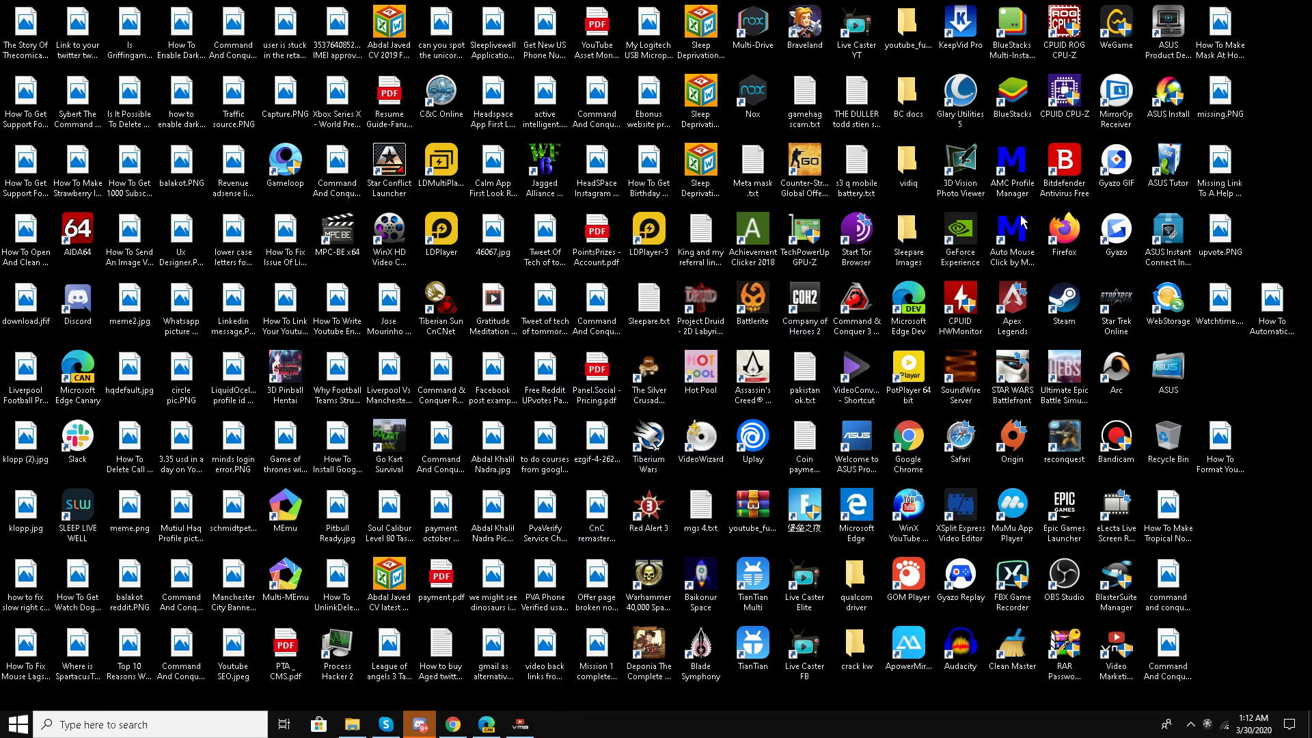
- Hide the Video Marketing Blaster Pro window to clear the desktop
mouse_move(1308, 10)
mouse_down()
mouse_move(27, 683)
mouse_move(260, 687)
mouse_move(1264, 287)
mouse_move(1305, 381)
mouse_up()
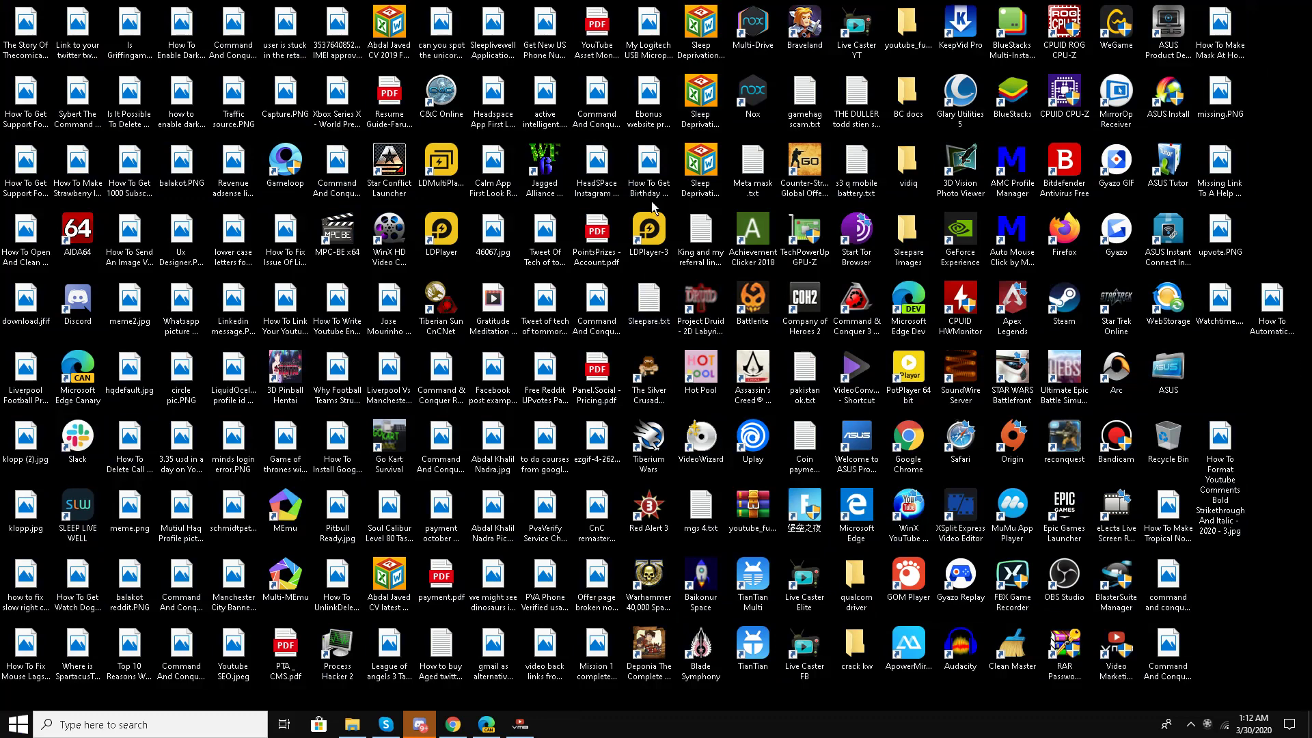
click(534, 725)
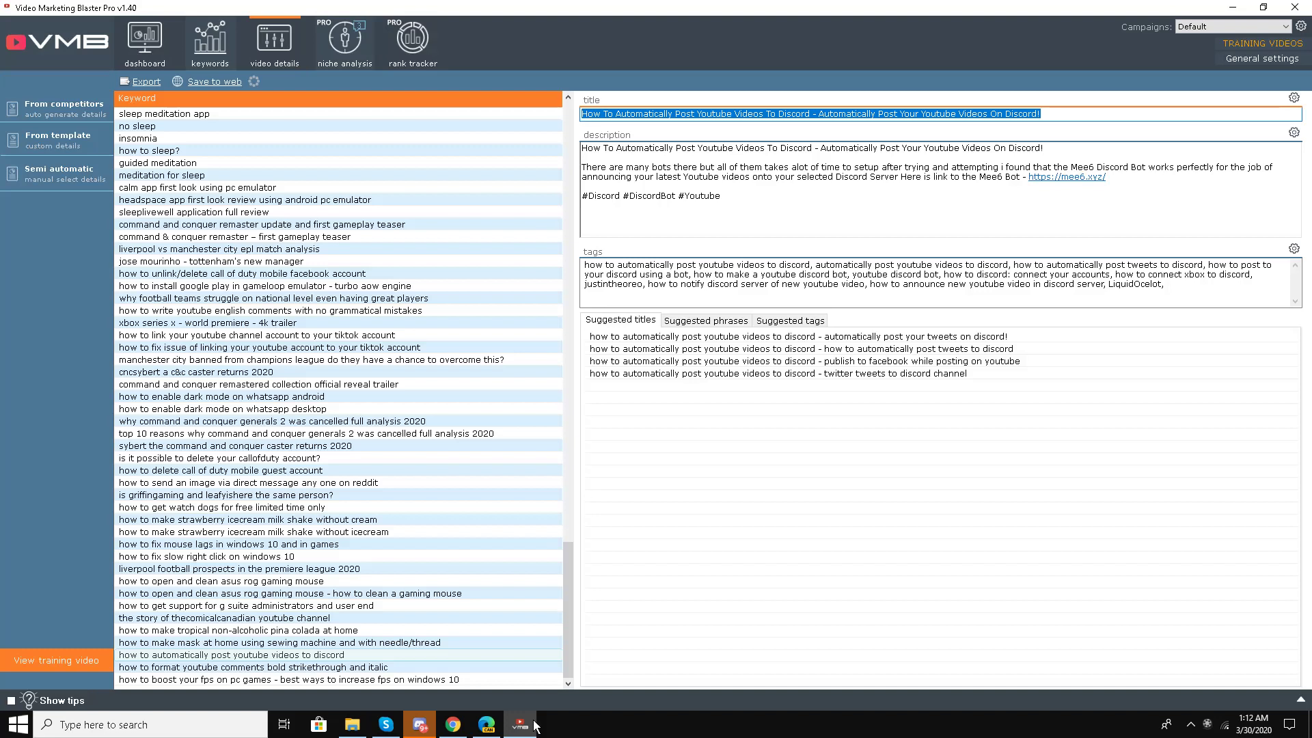
click(535, 725)
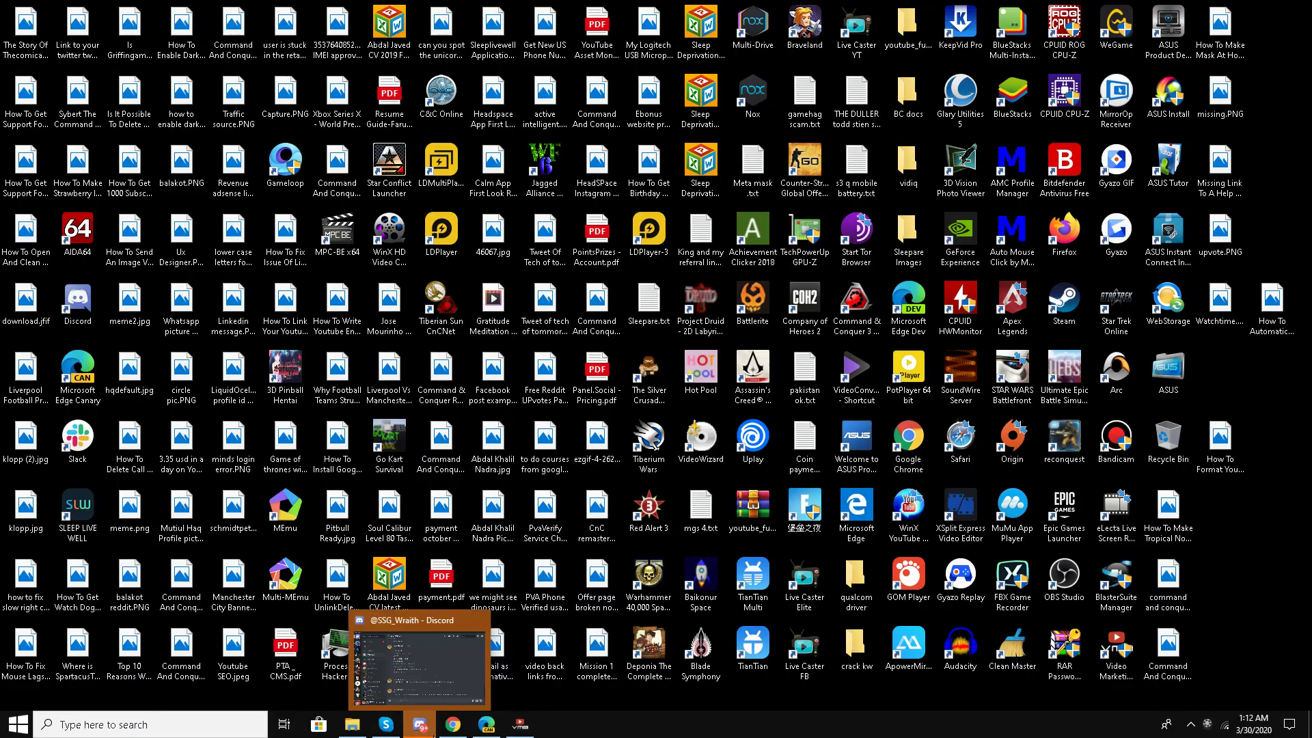
- In Chrome, close the Google Images tab and move the MEE6 tab one place right
click(441, 731)
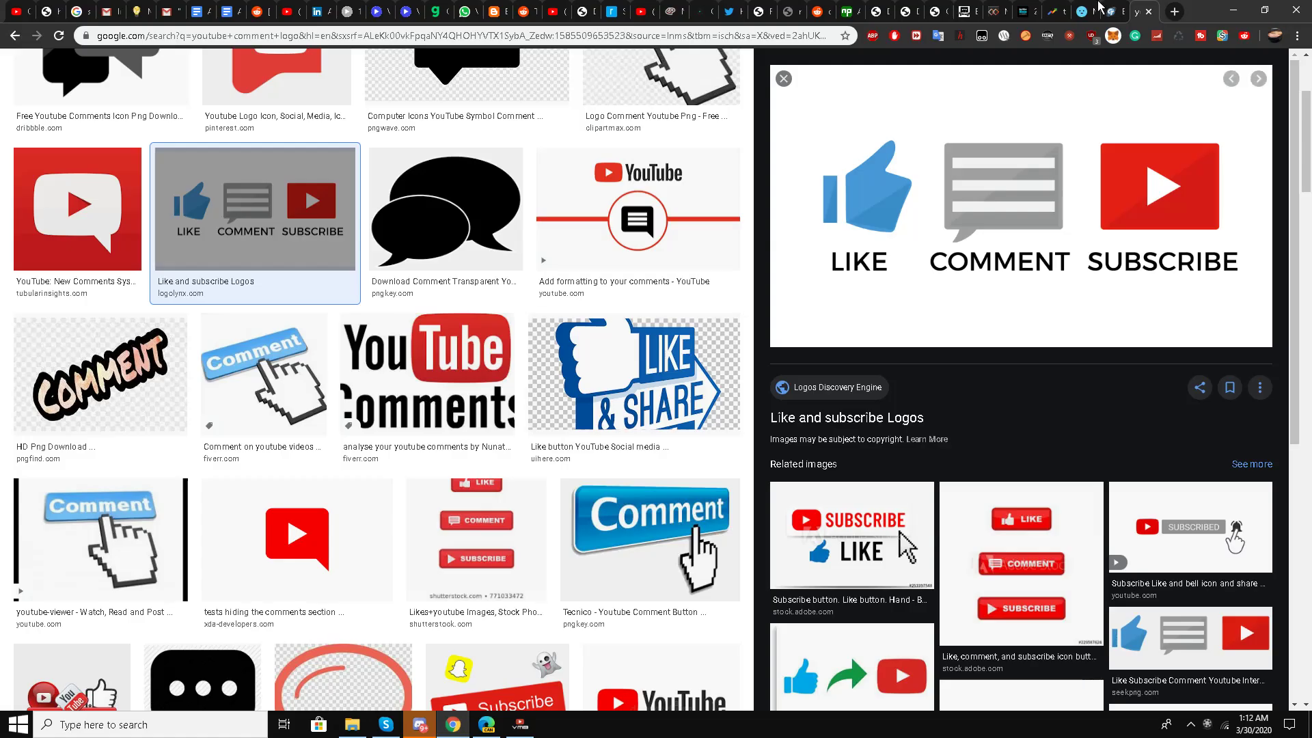
click(1149, 11)
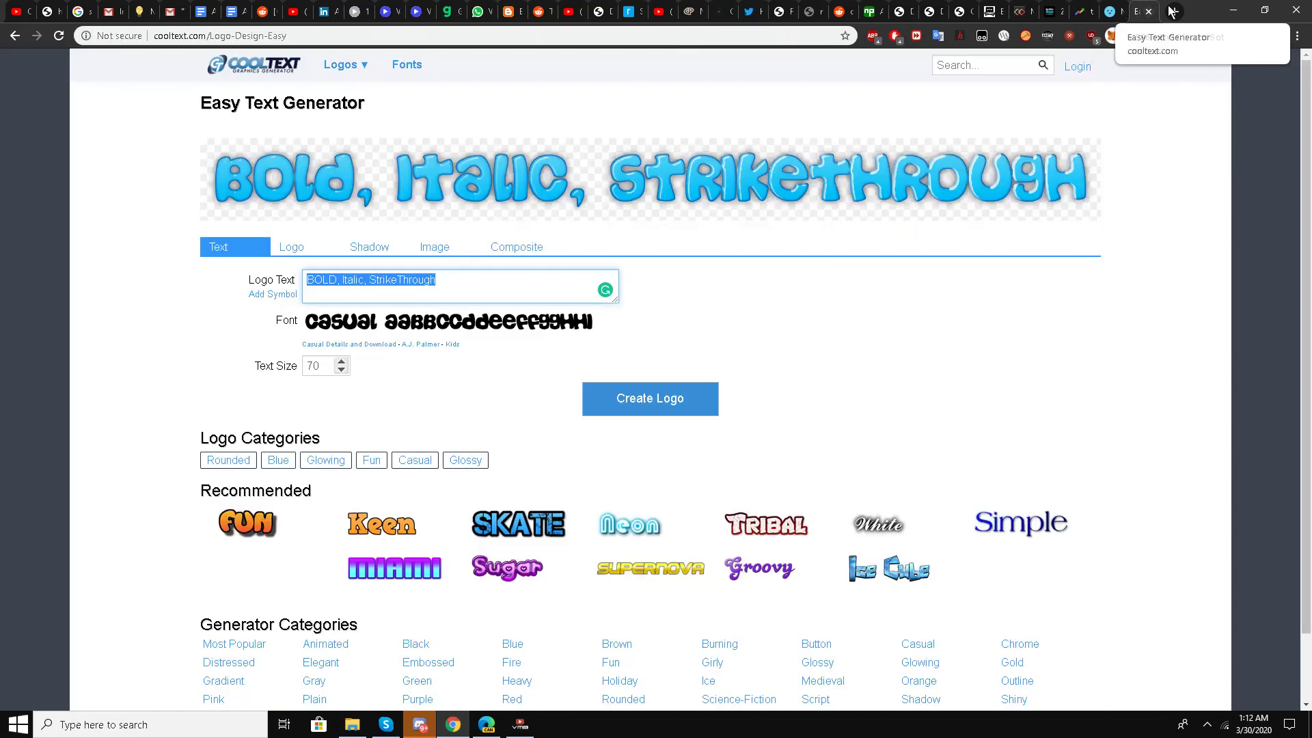
click(1113, 12)
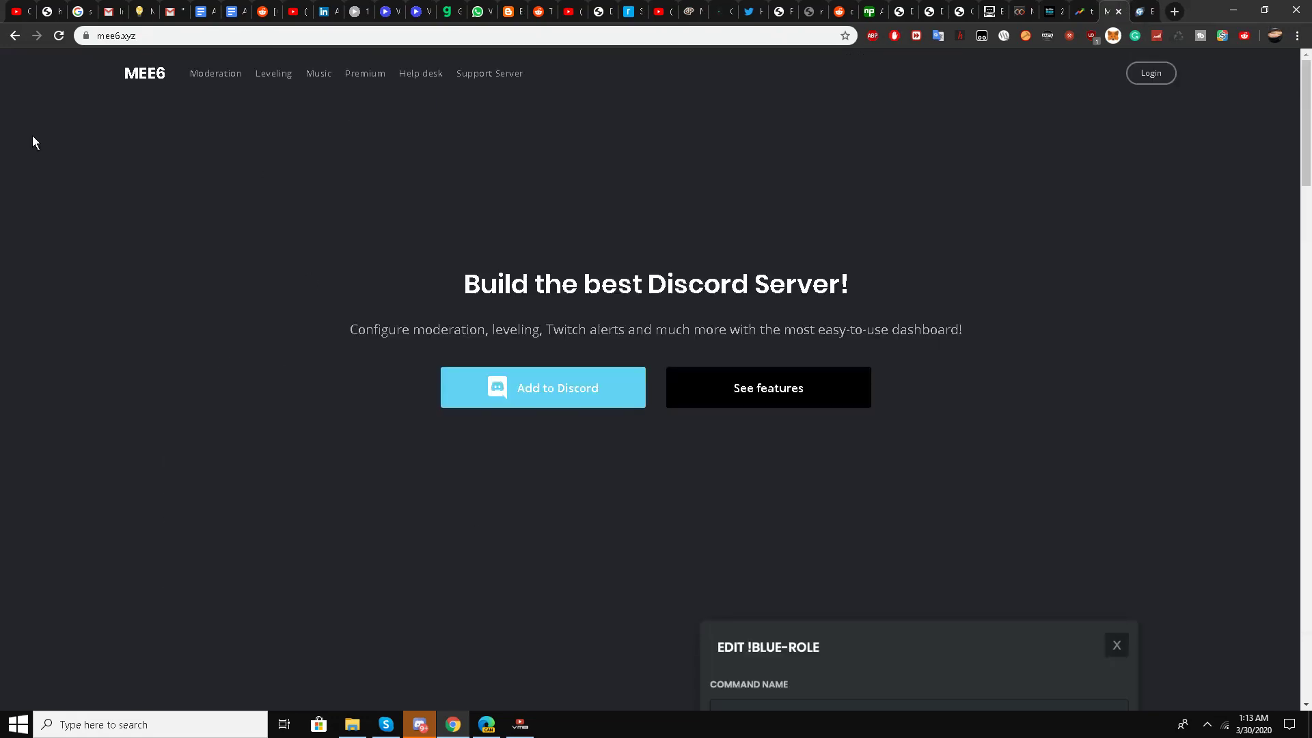
drag(1121, 11, 1149, 12)
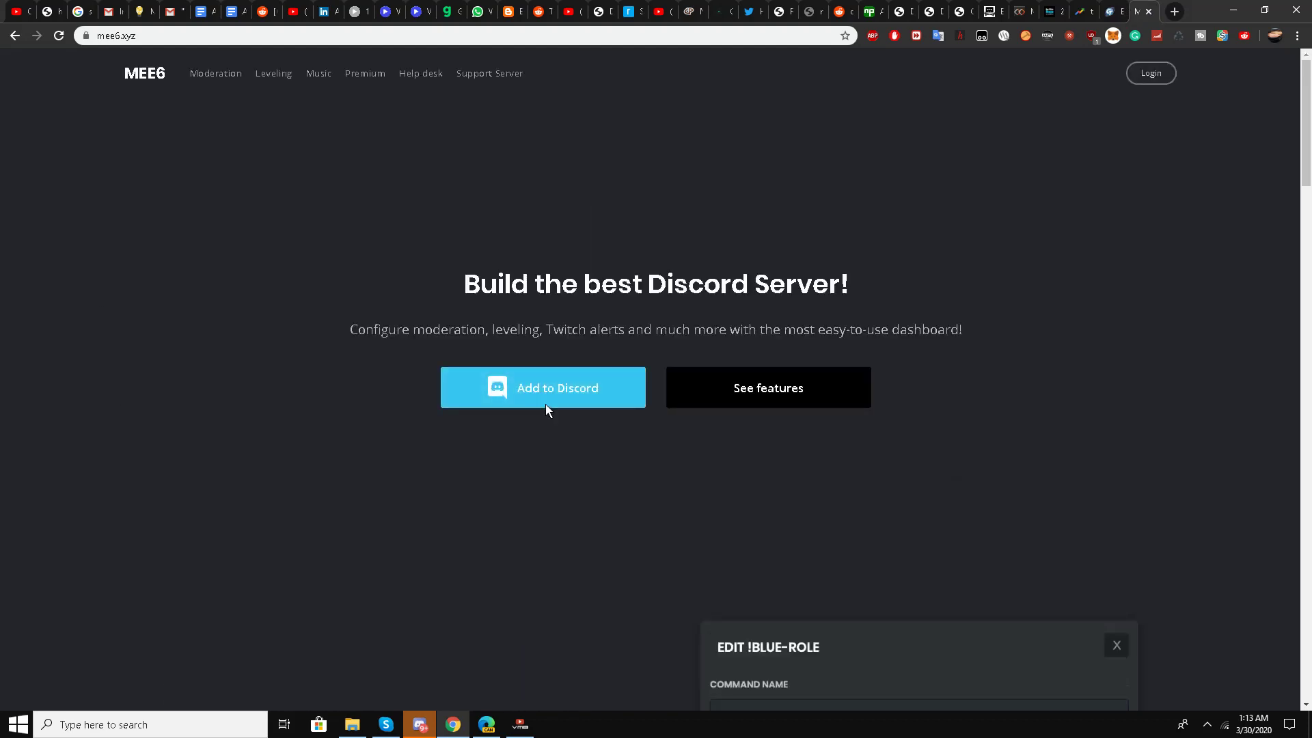
- Start adding MEE6 to Discord and authorize it on the account
click(511, 395)
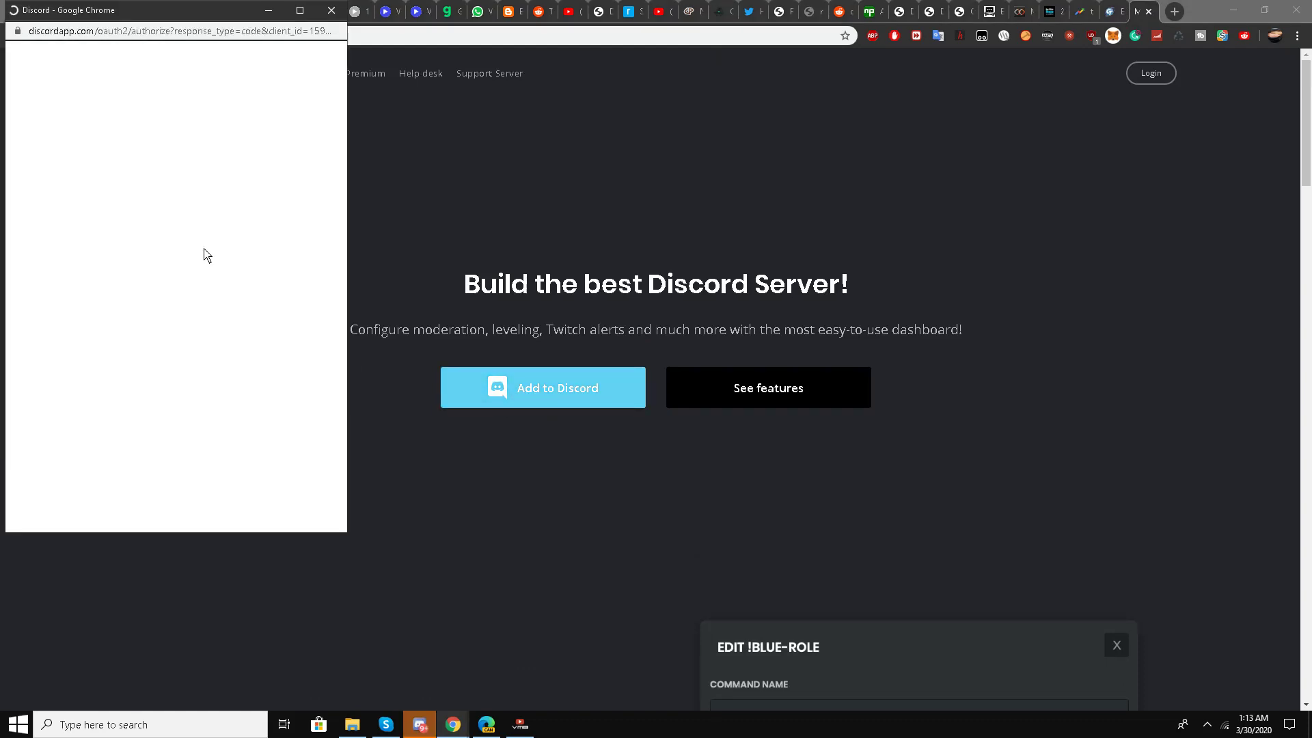
scroll(163, 397, down, 1)
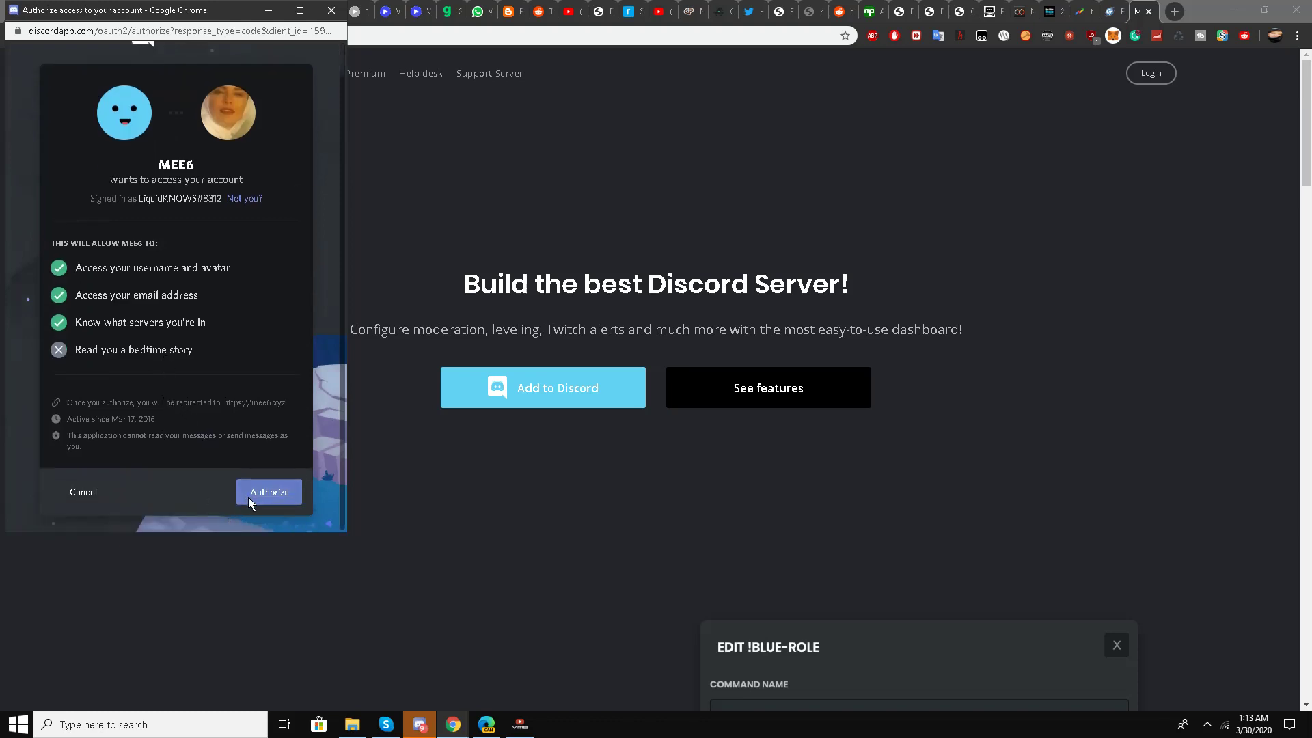
click(248, 497)
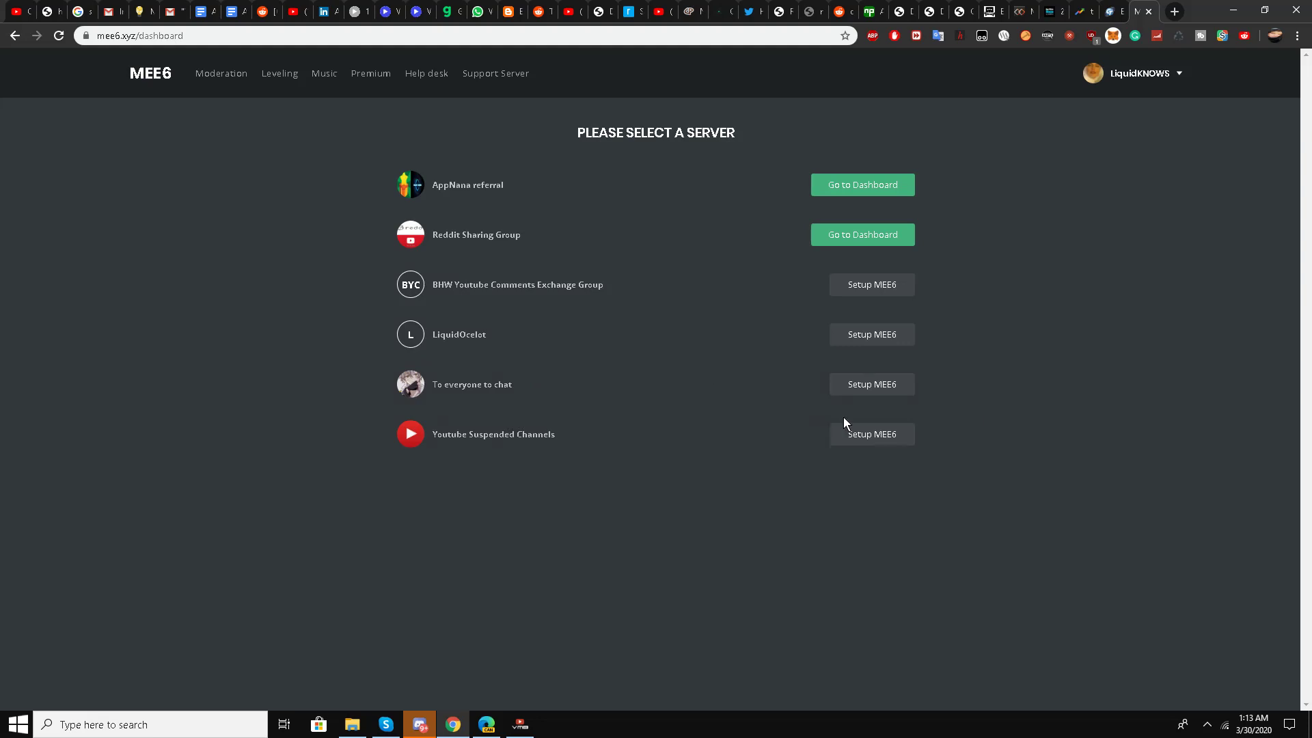
- Set up MEE6 on Youtube Suspended Channels, granting its permissions and passing the captcha
click(847, 436)
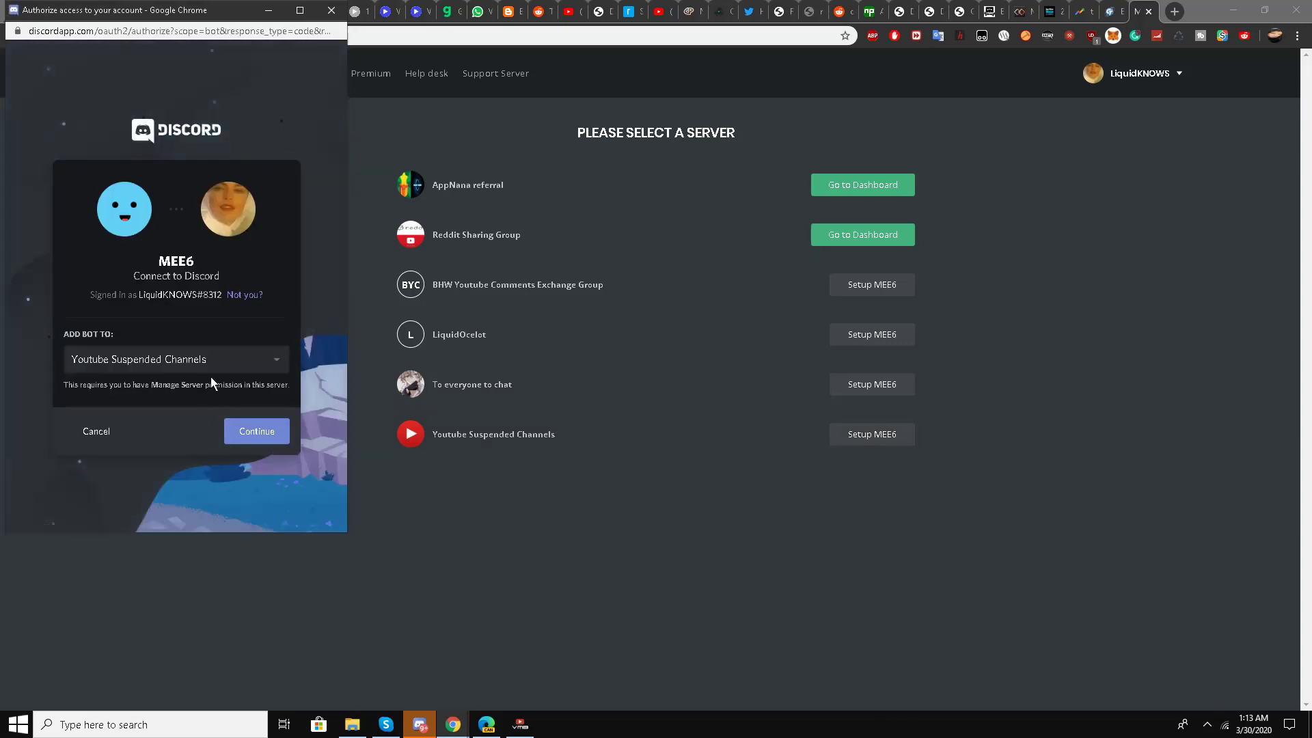
click(257, 427)
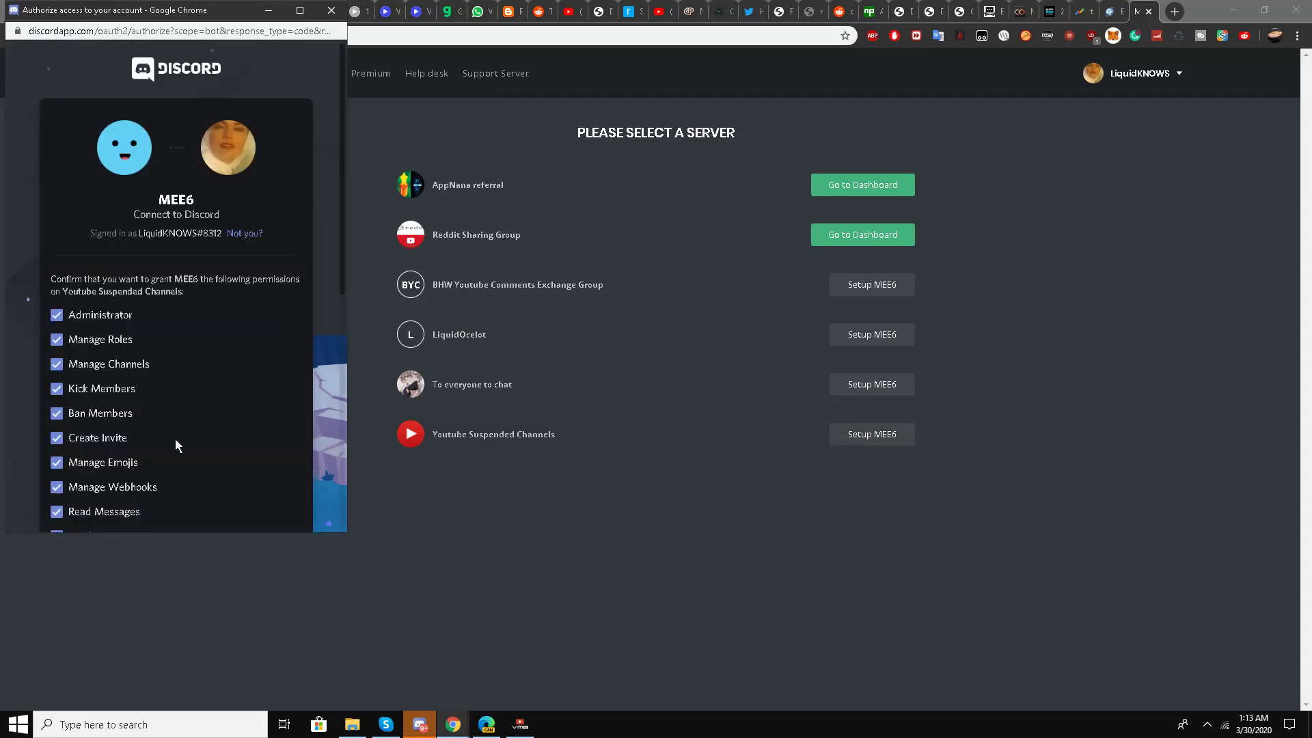
scroll(183, 373, down, 7)
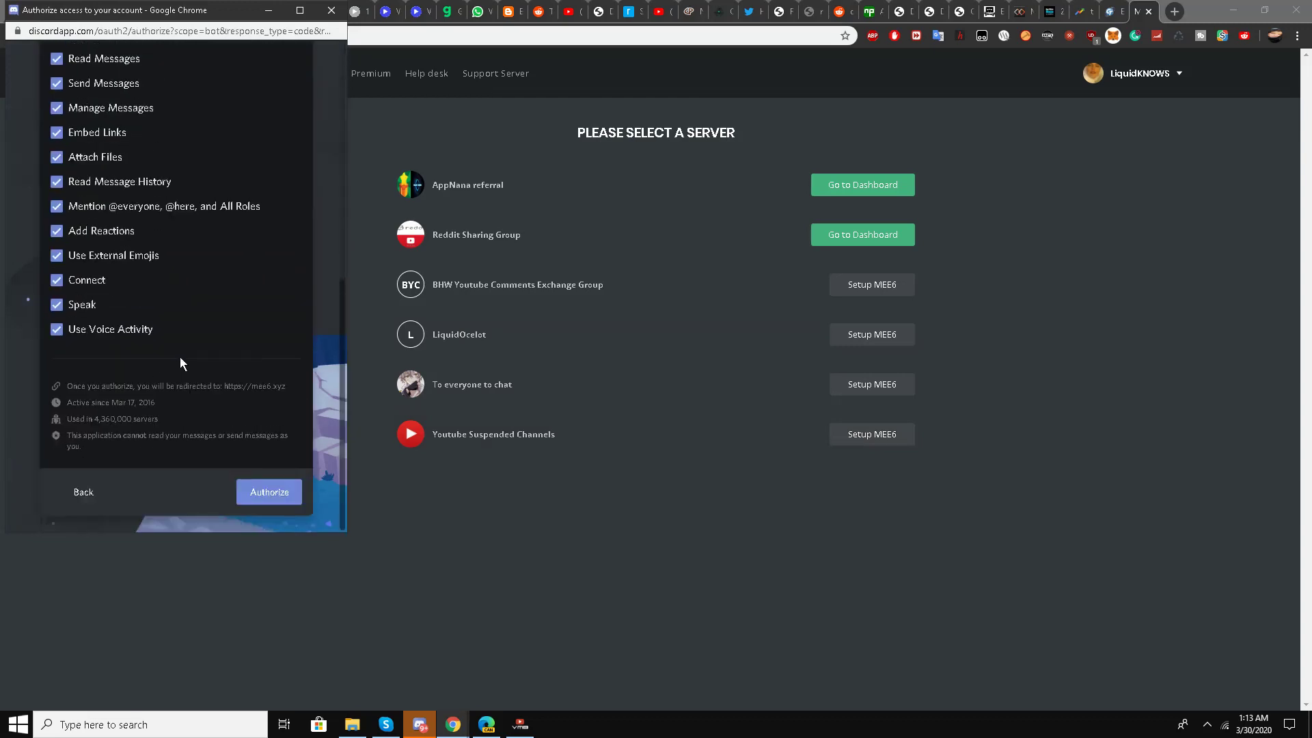
click(274, 498)
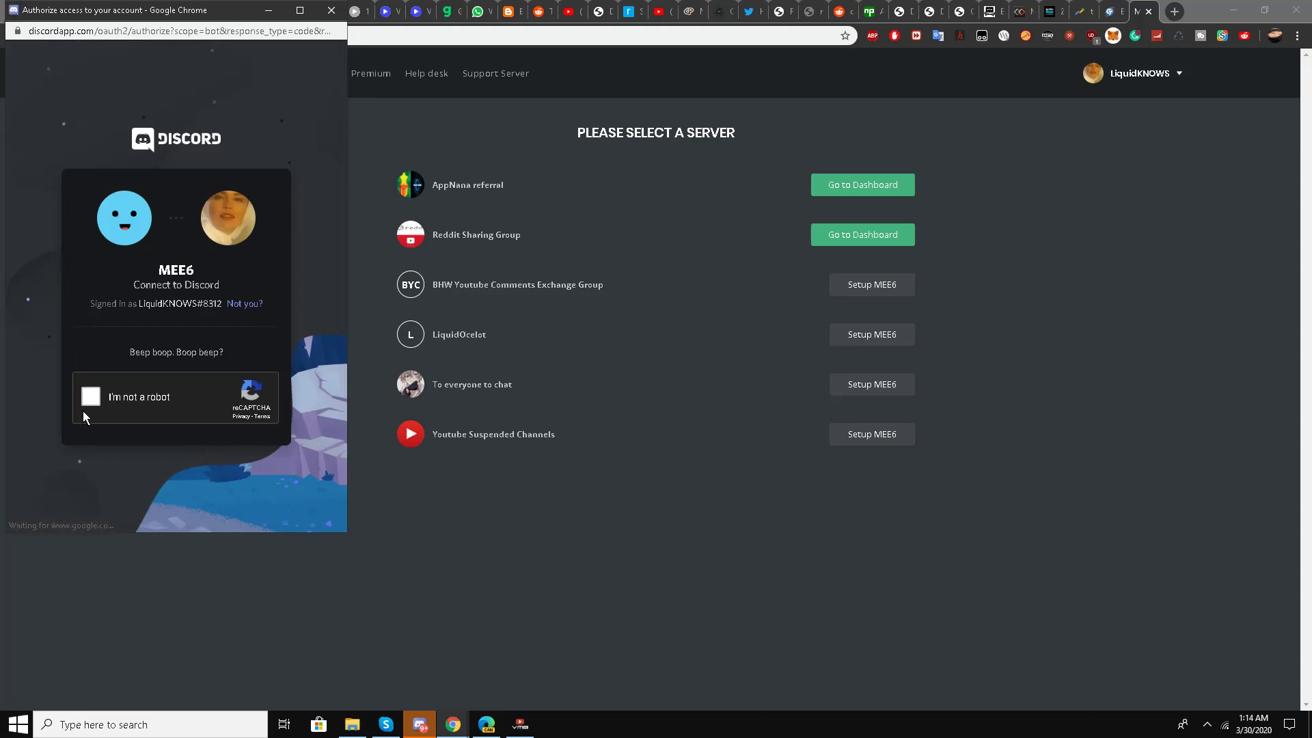
click(90, 397)
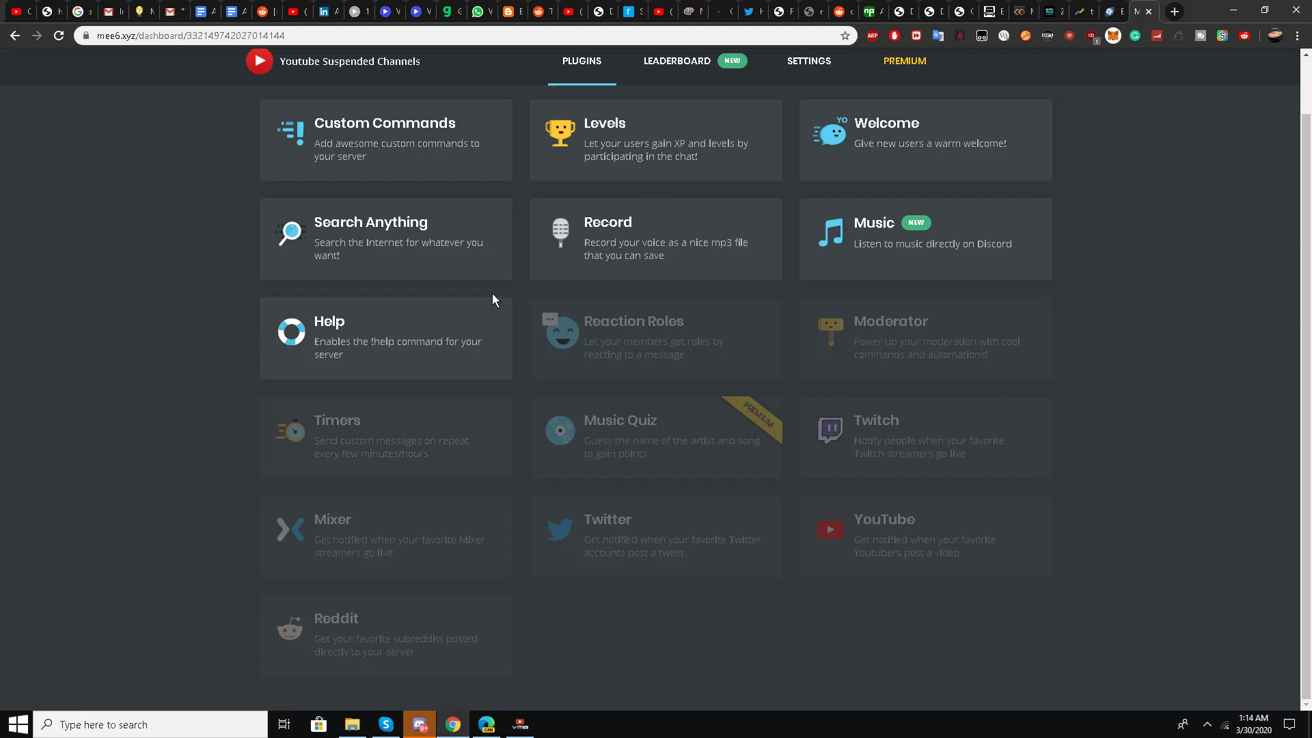
- Scroll down the plugins list and choose the YouTube notifications plugin
scroll(465, 416, down, 1)
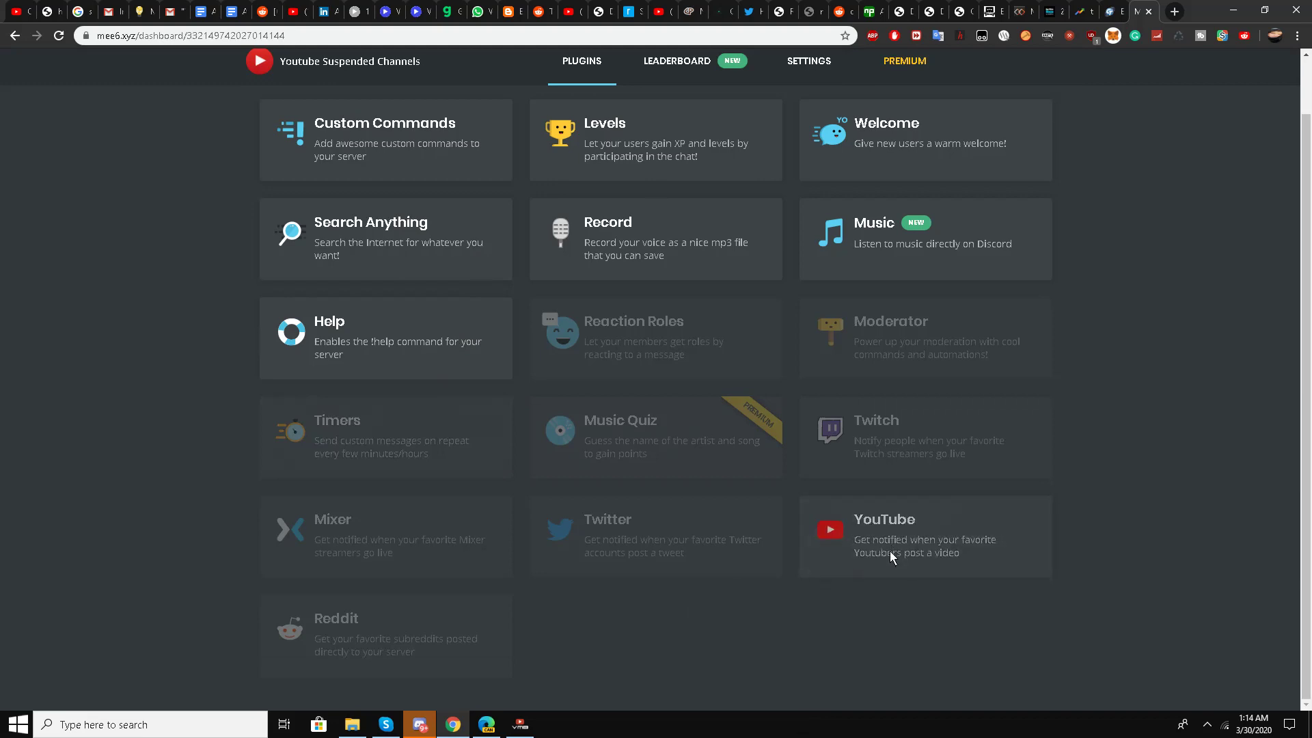
click(894, 533)
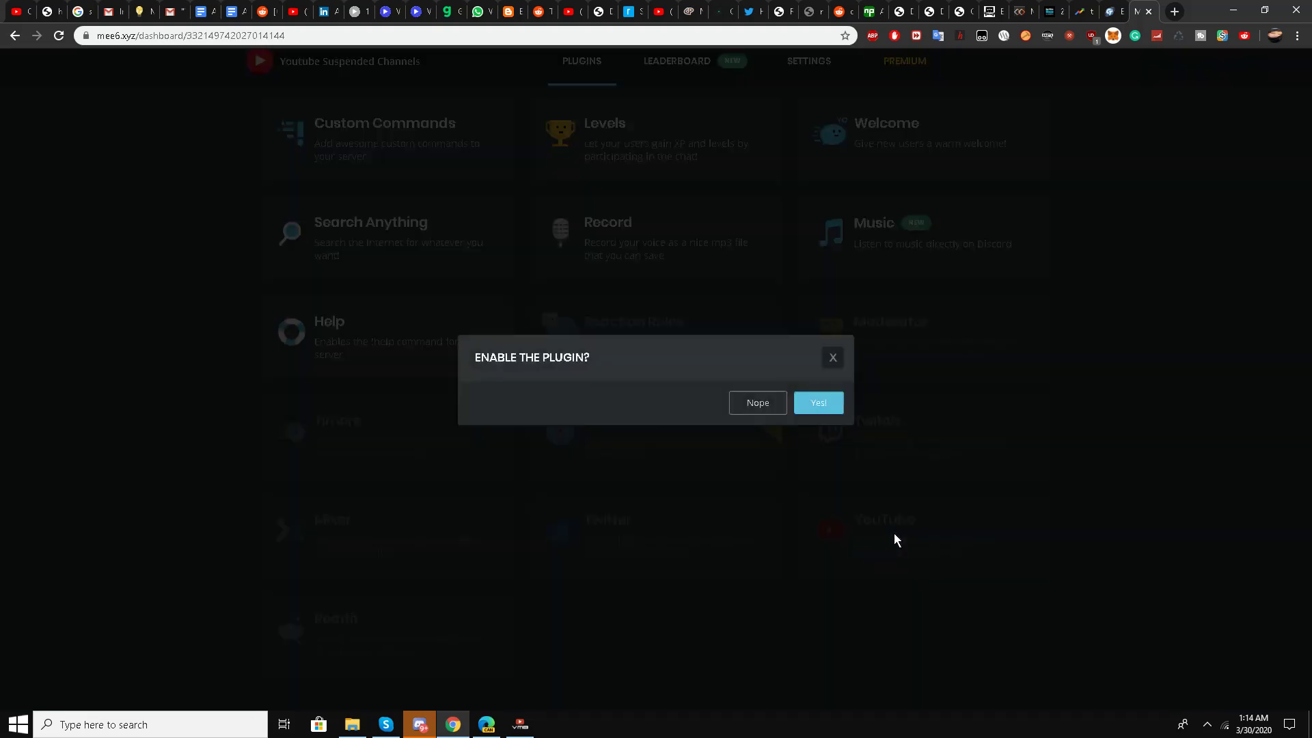
- Enable the YouTube plugin, then search 'liquidocelot' and select LIQUID OCELOT to follow
click(812, 404)
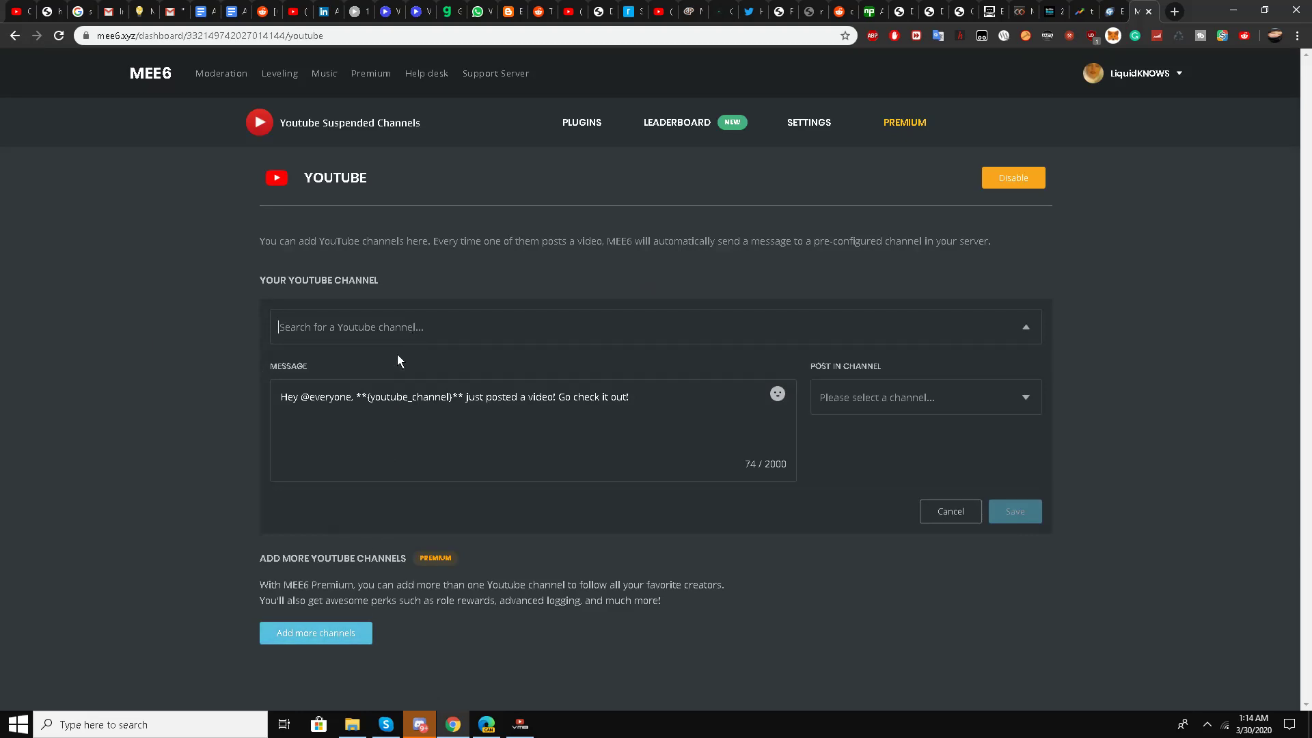
text(liquido)
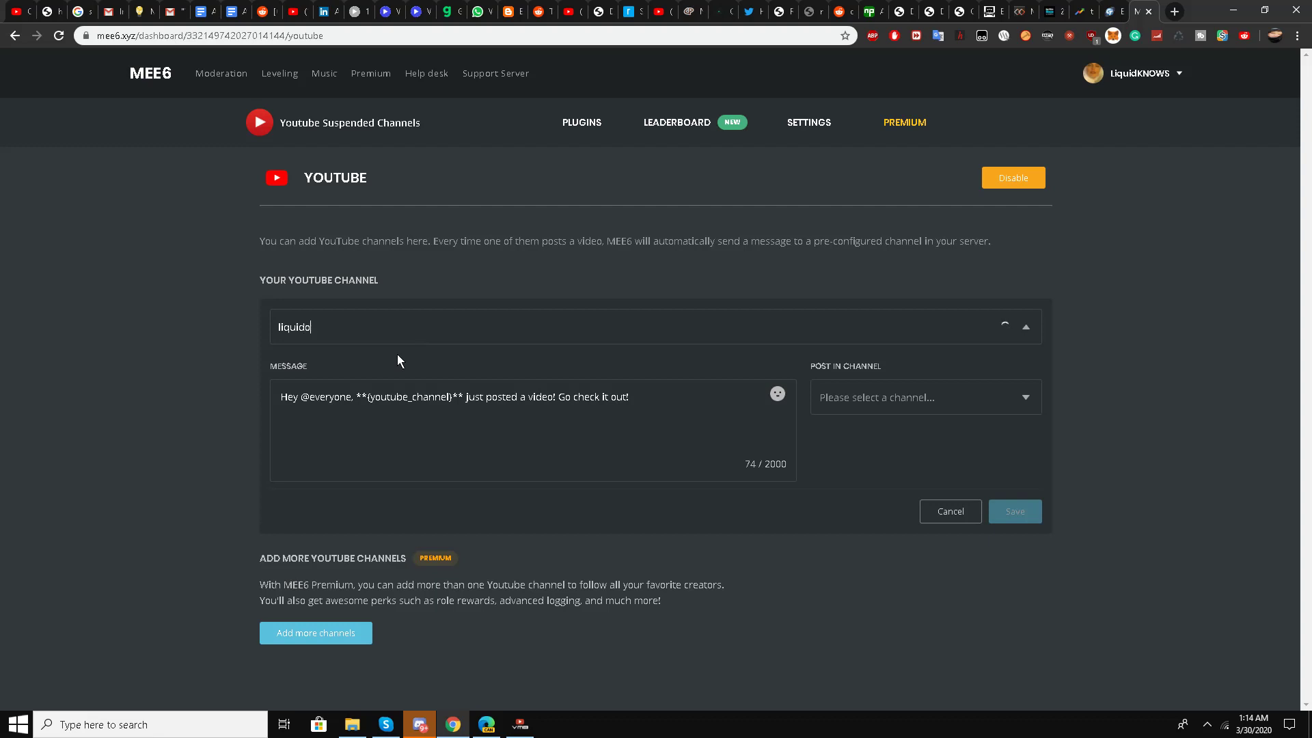
text(celot)
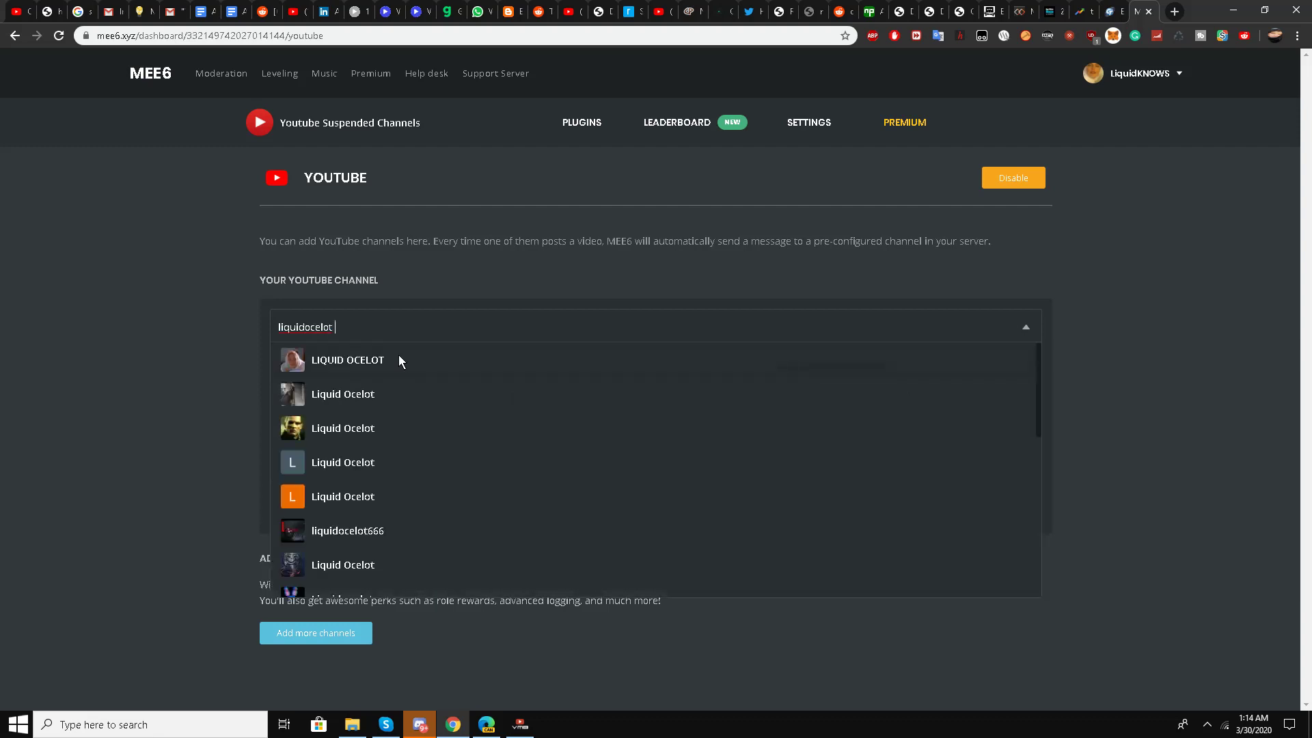
click(333, 363)
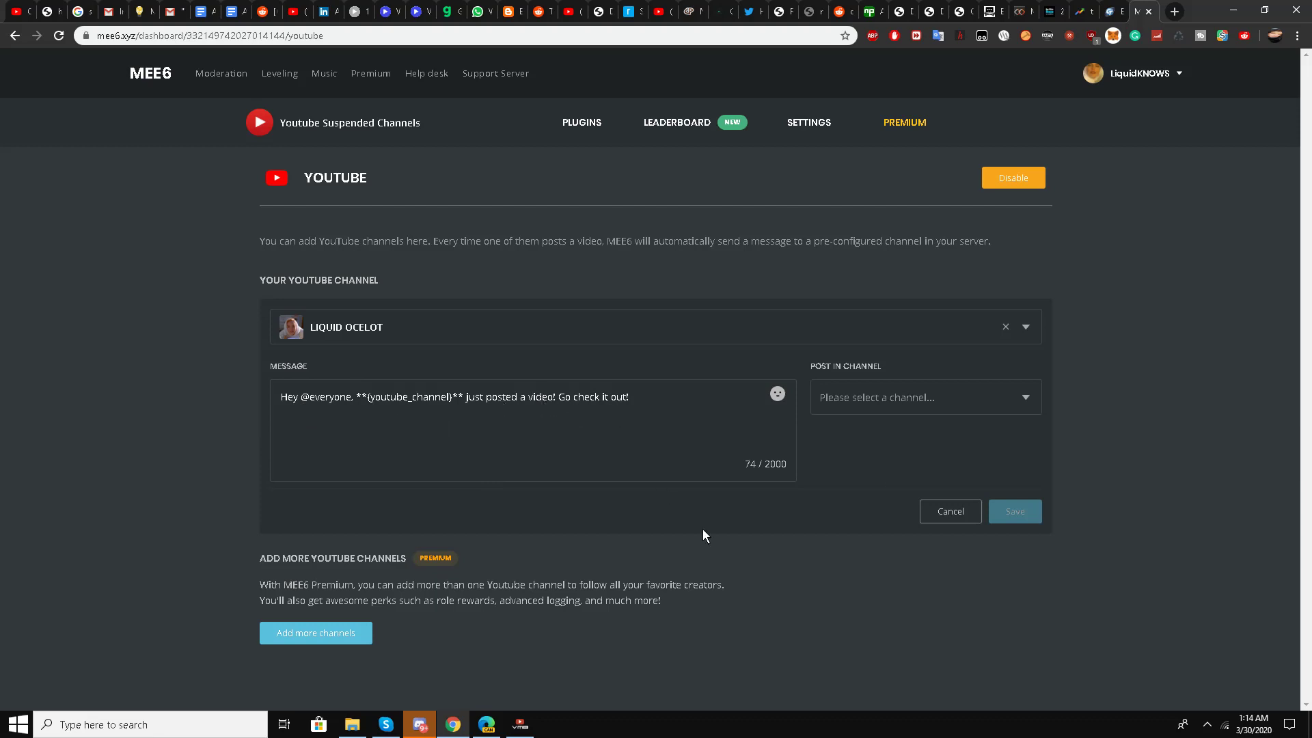
click(641, 408)
- Post the upload alerts in #liquidocelot-youtube-video-uploads and save the plugin settings
click(892, 399)
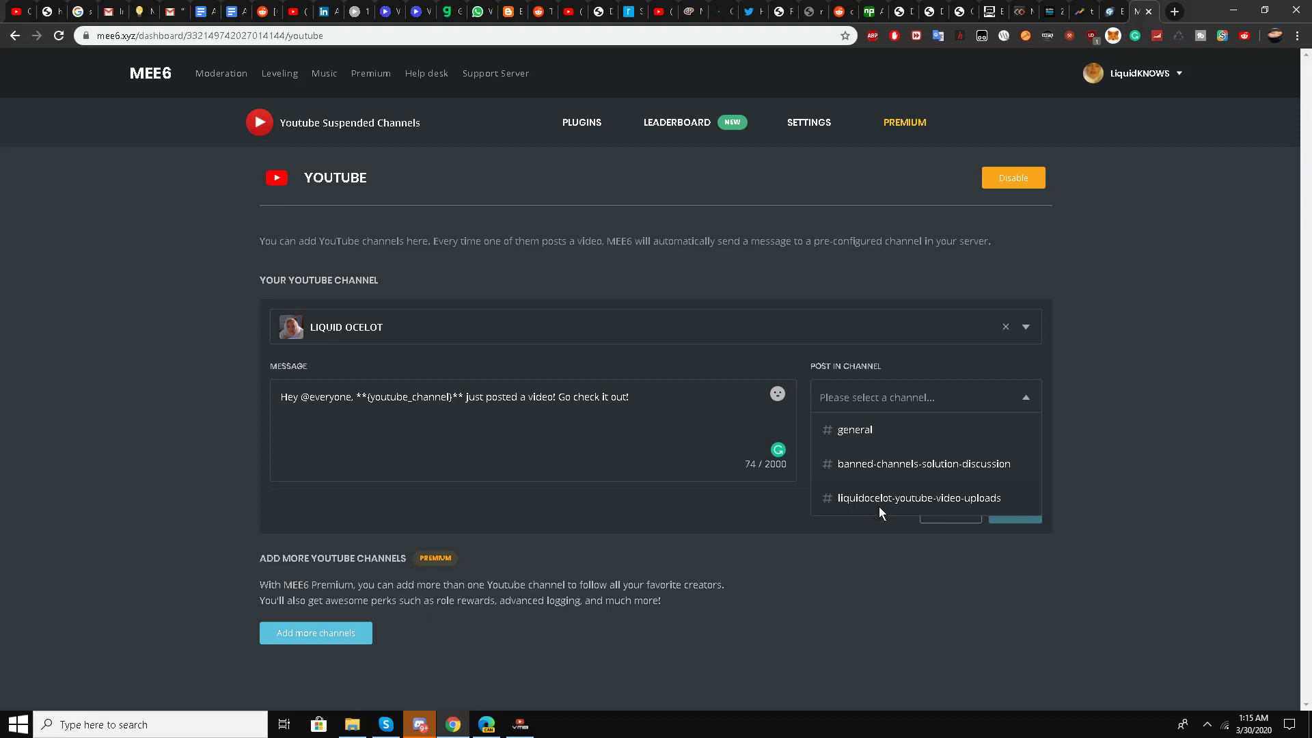
click(879, 508)
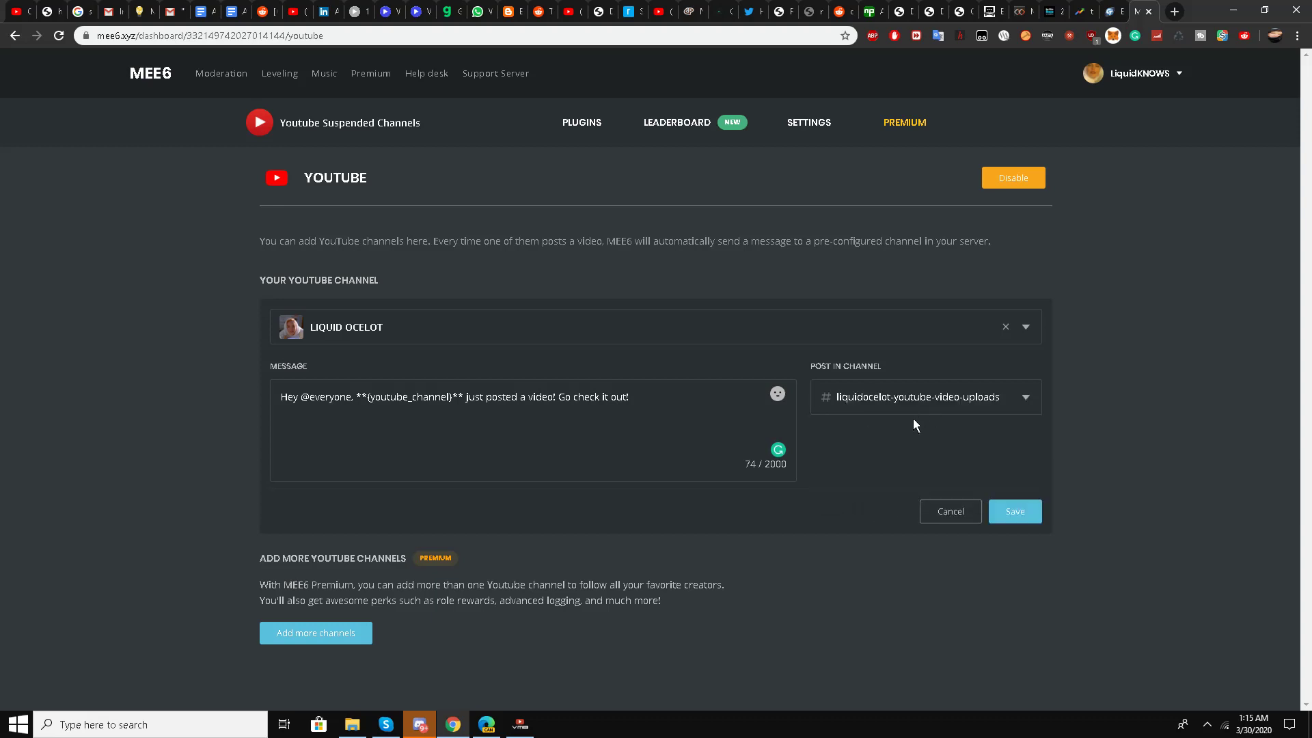
click(1006, 518)
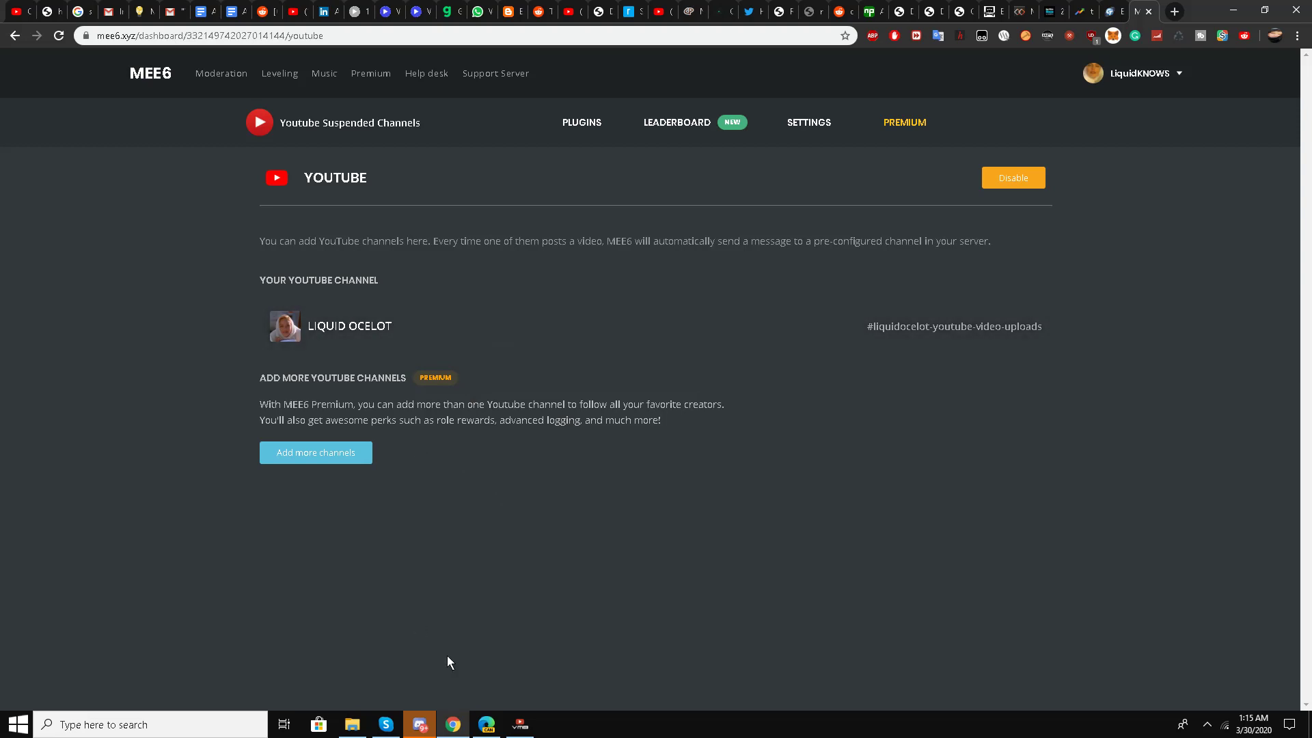
- In Discord, open the Youtube Suspended Channels server and scroll through the server list
click(420, 725)
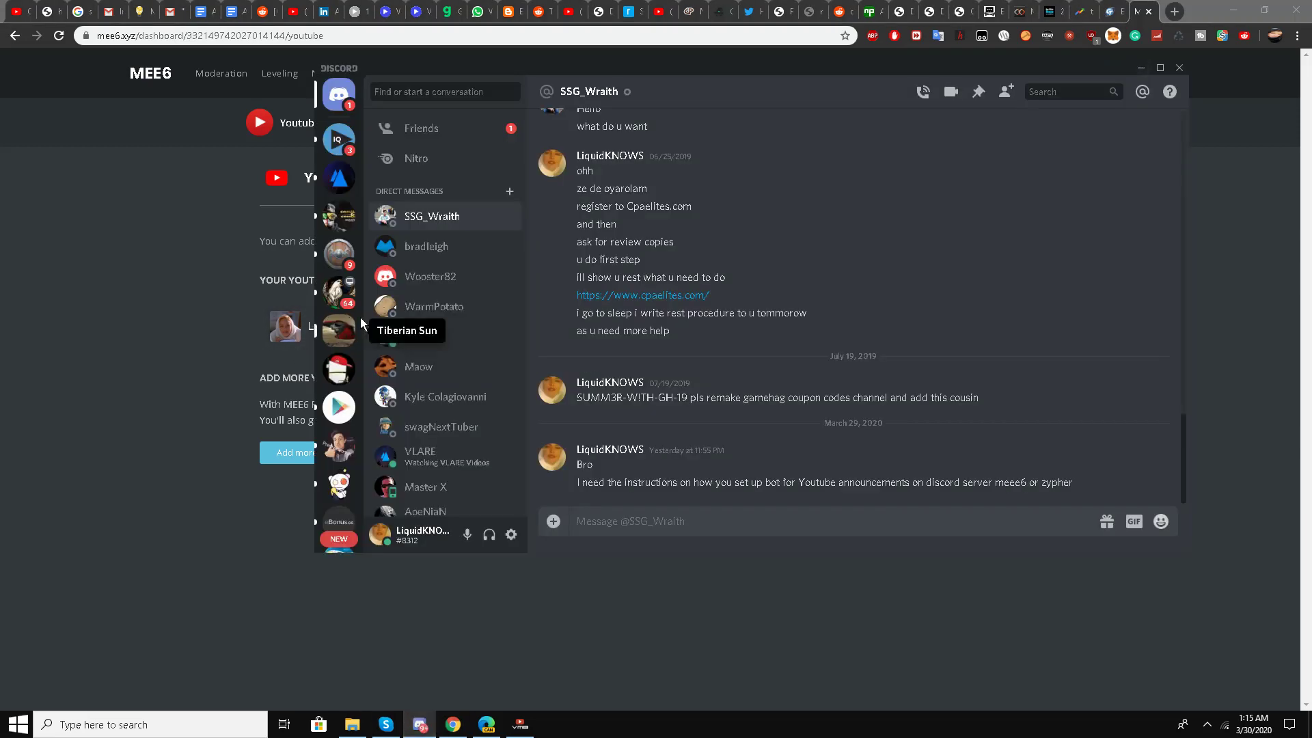
scroll(340, 324, down, 15)
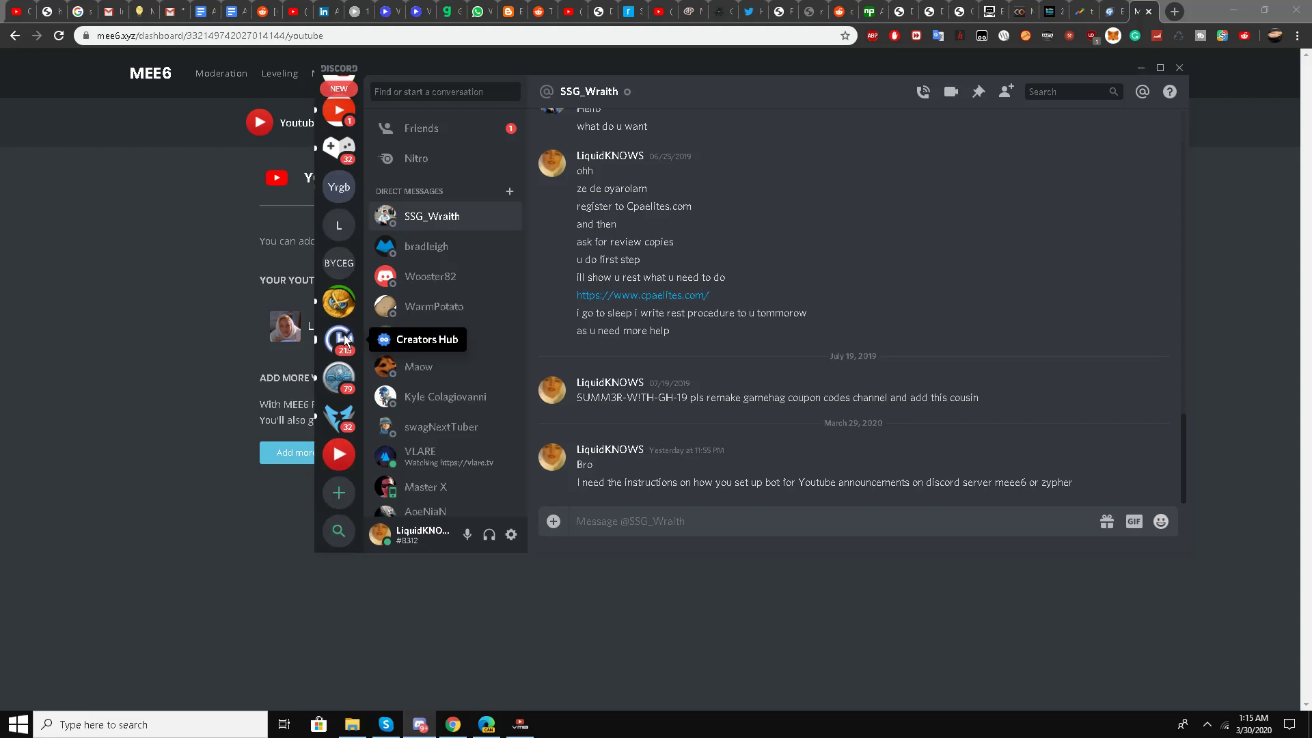
click(339, 454)
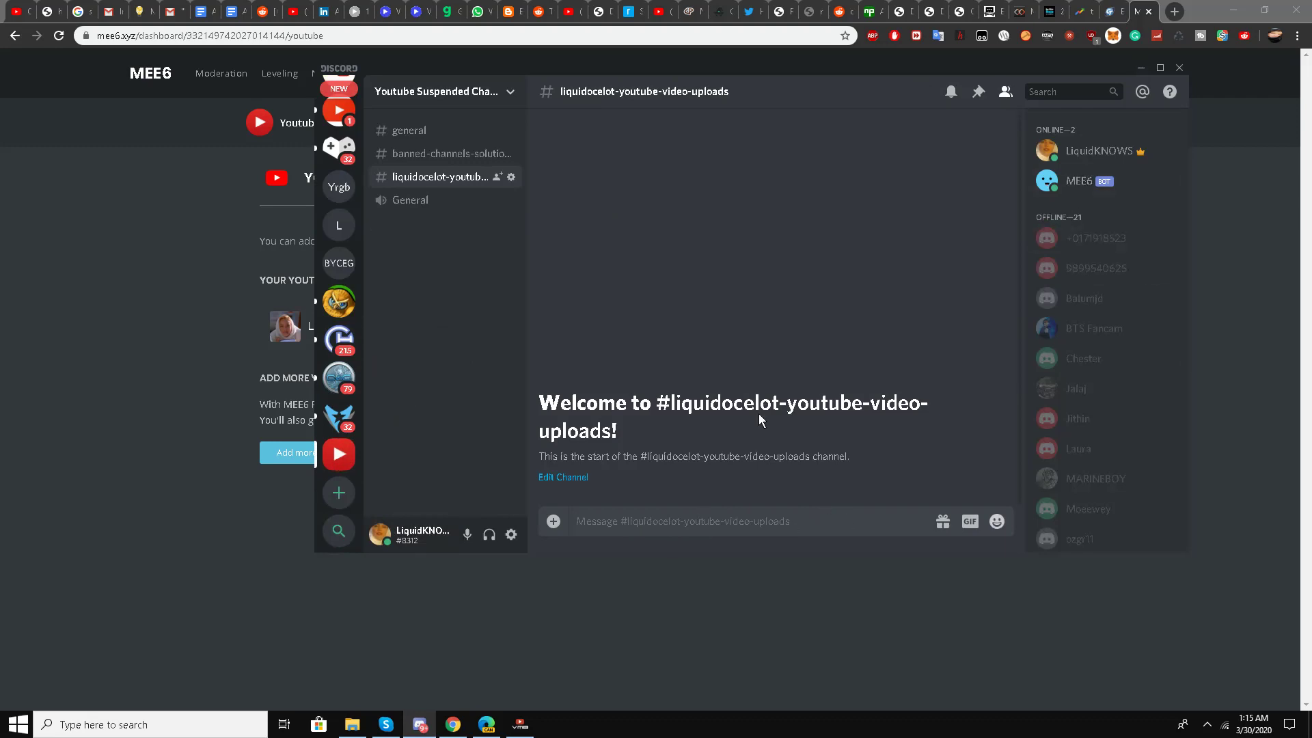
scroll(336, 355, up, 3)
scroll(336, 357, up, 5)
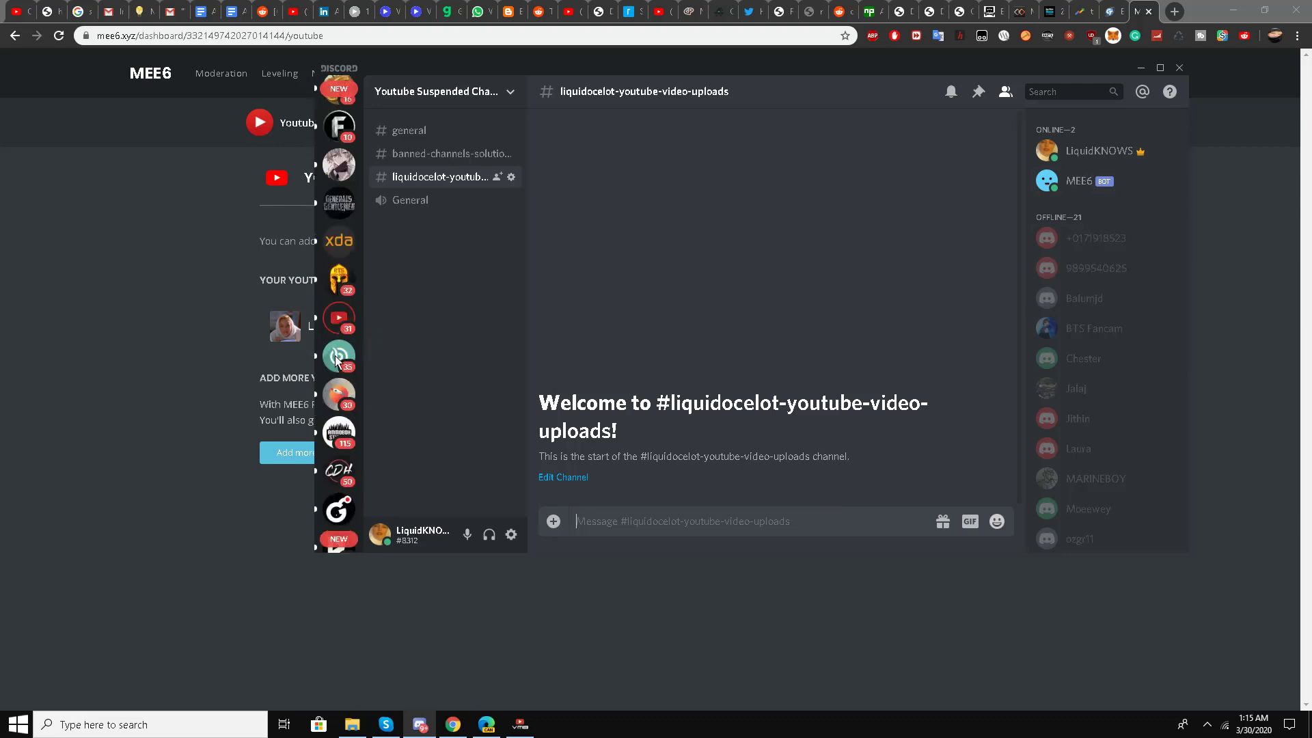
scroll(336, 359, down, 10)
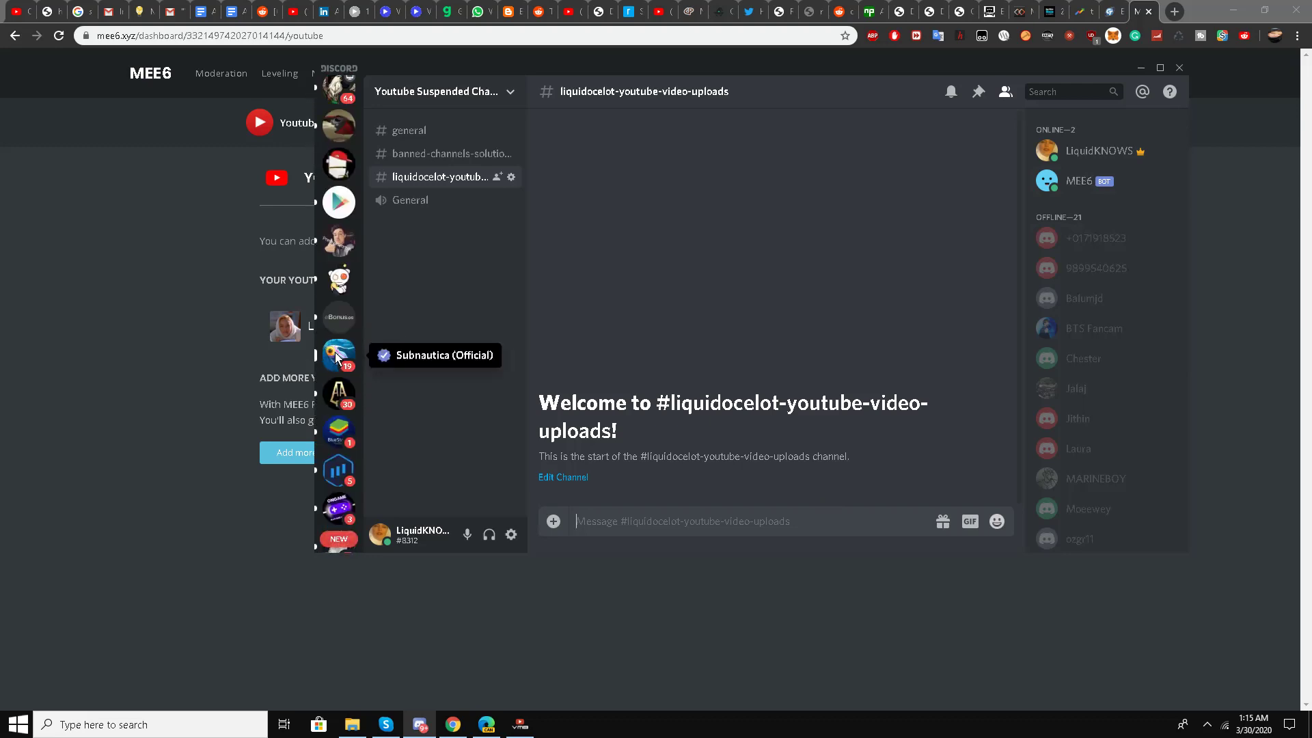
scroll(340, 356, down, 2)
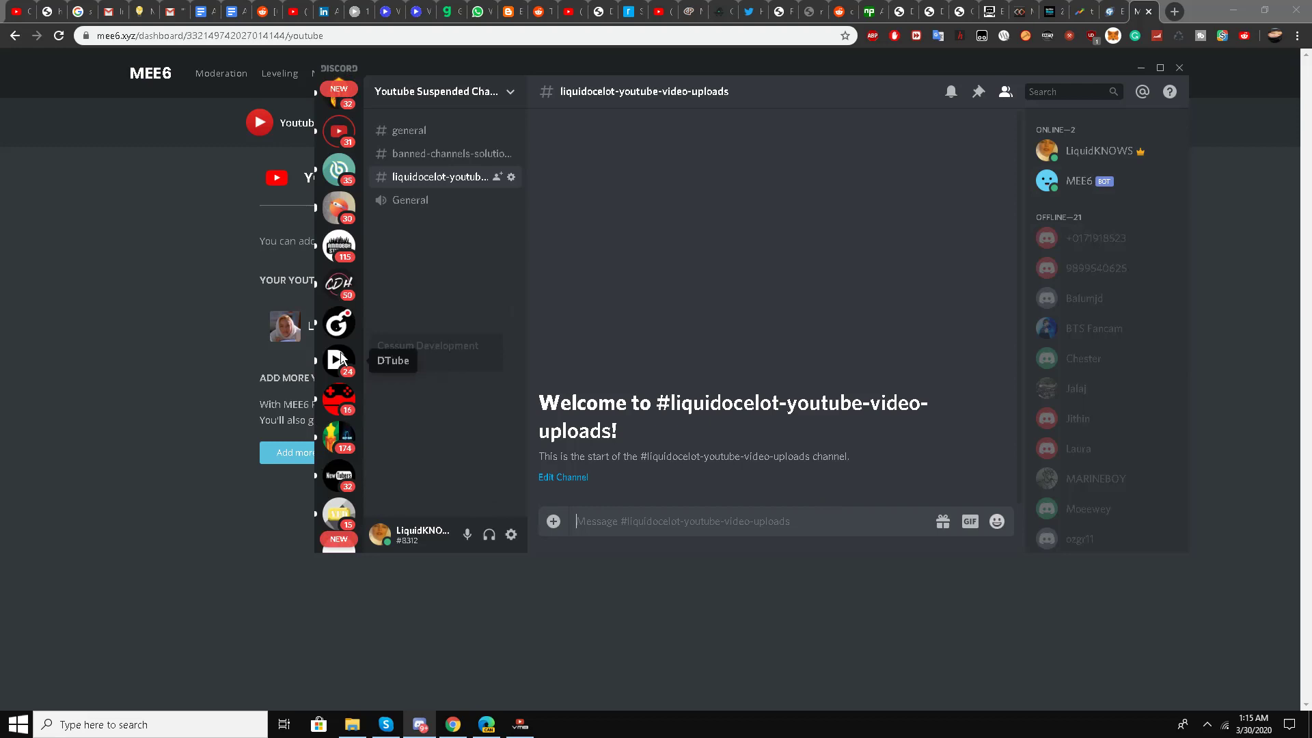
- Open the AppNana referral server in Discord
click(353, 456)
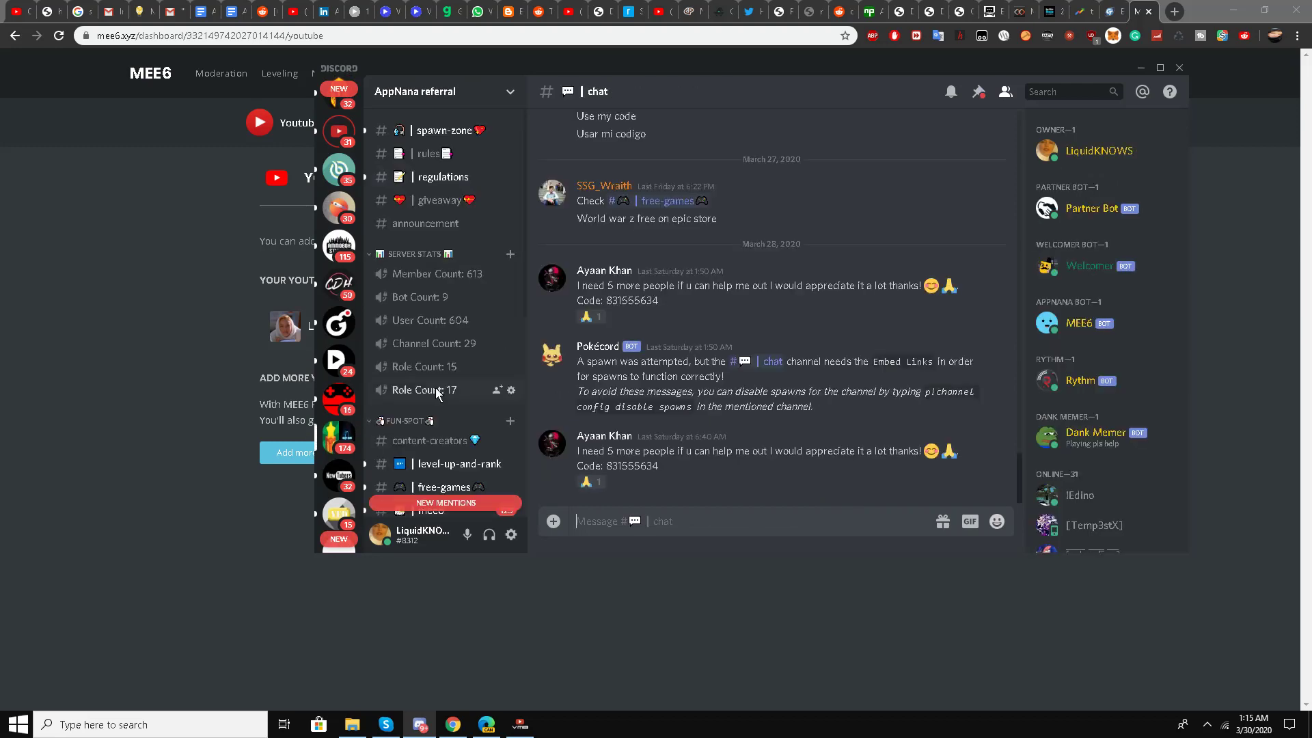
scroll(417, 308, down, 3)
scroll(410, 270, up, 2)
scroll(440, 336, down, 2)
scroll(439, 335, up, 2)
scroll(437, 328, down, 5)
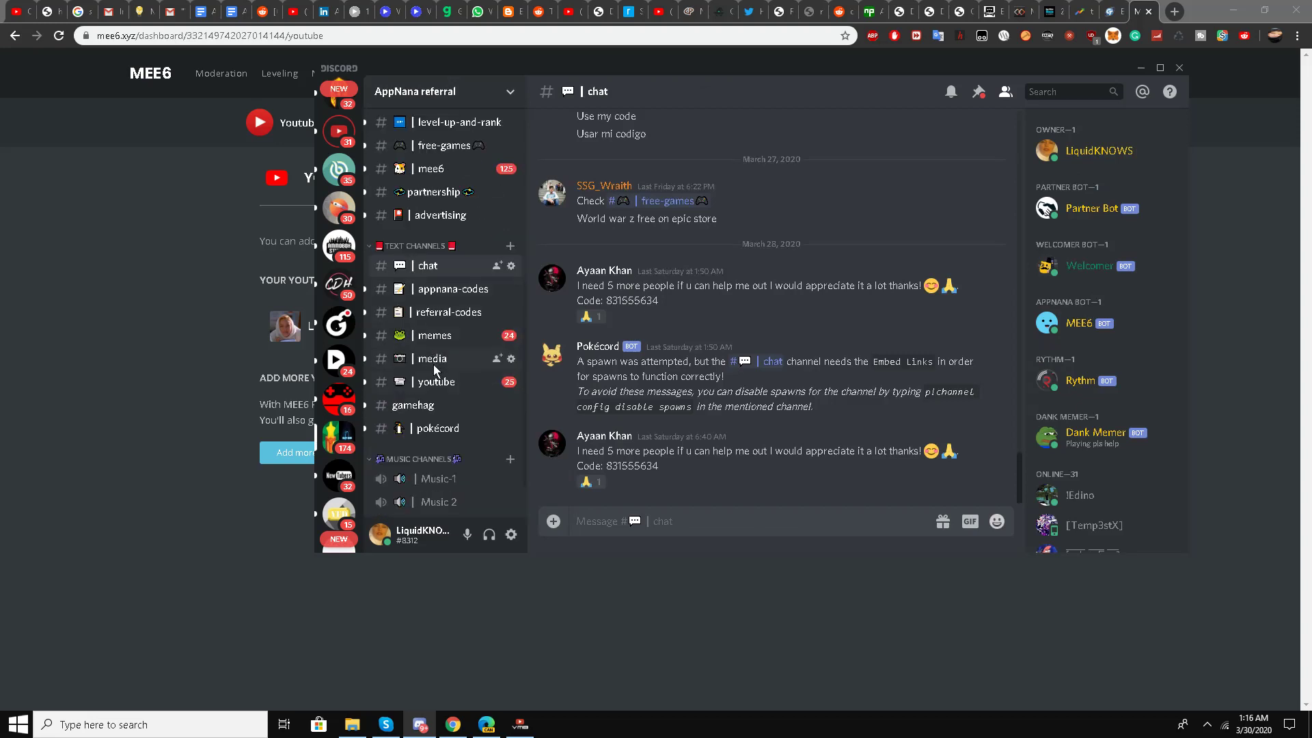
- Open #youtube and scroll through MEE6's new-video announcement posts
click(445, 387)
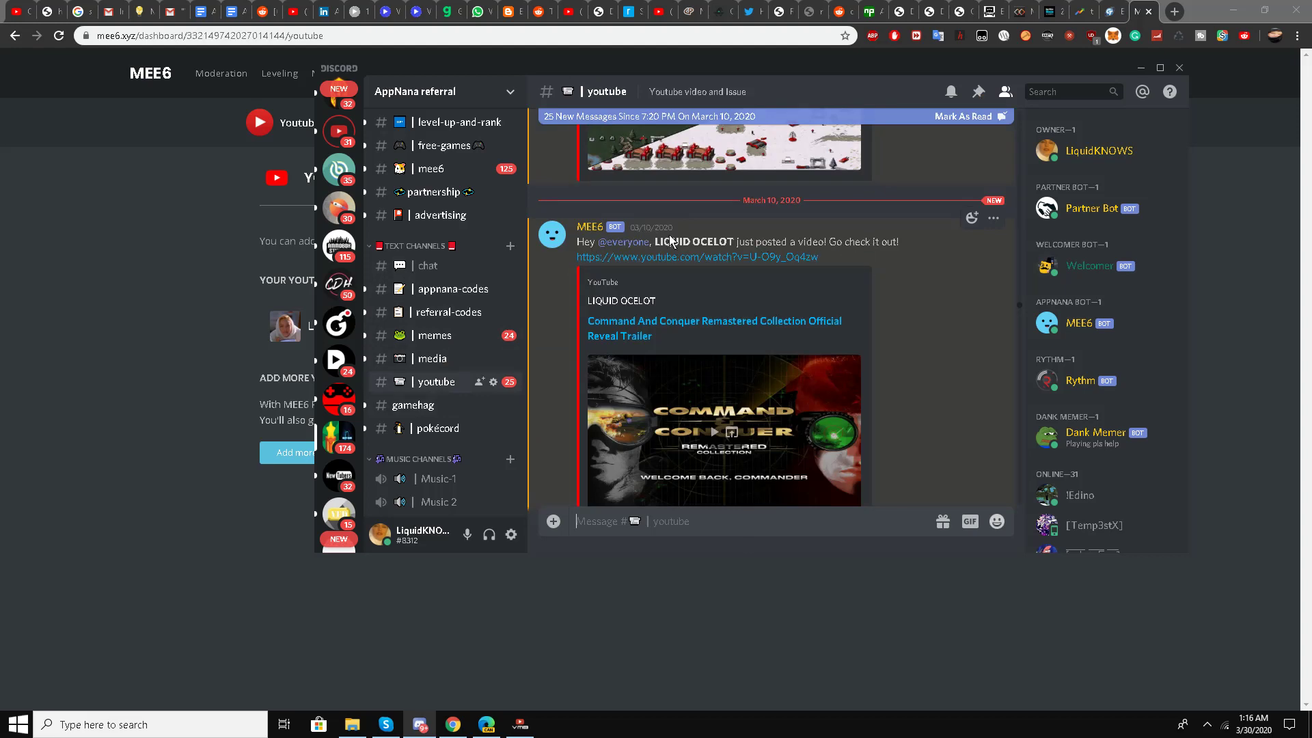
scroll(671, 260, down, 10)
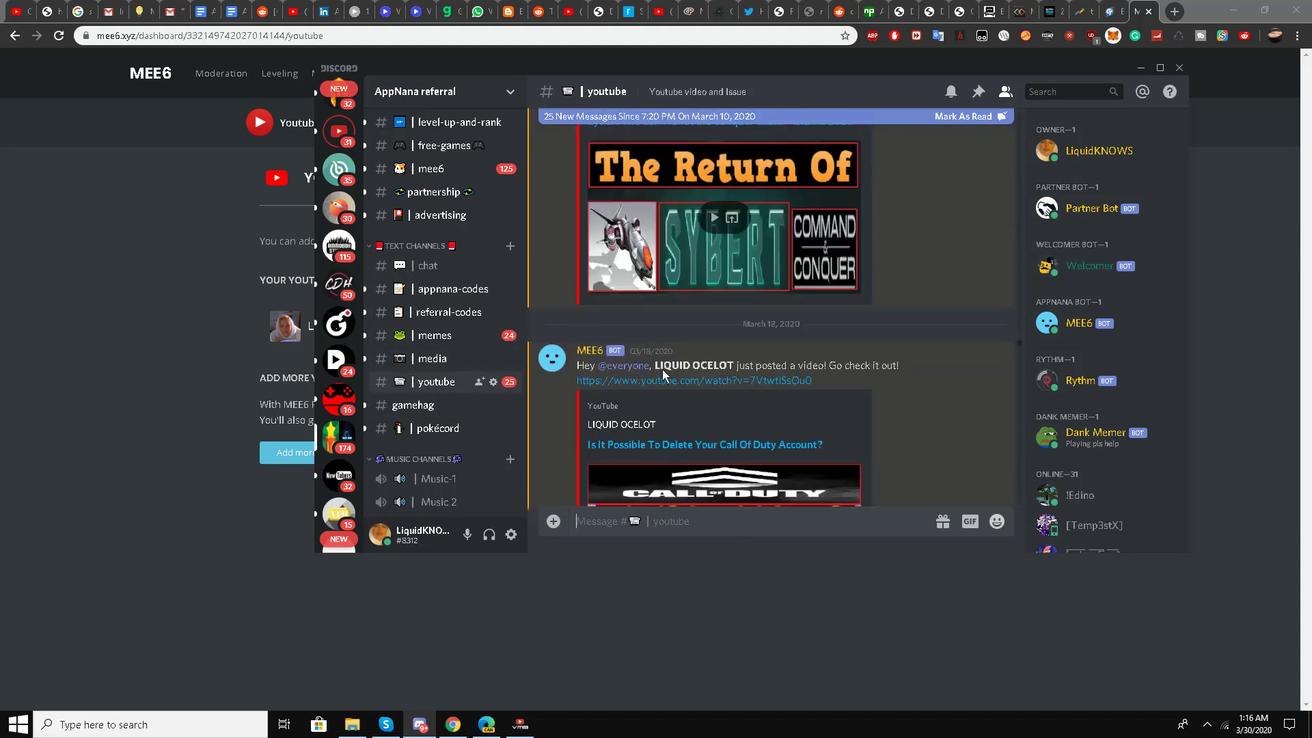
scroll(663, 369, down, 12)
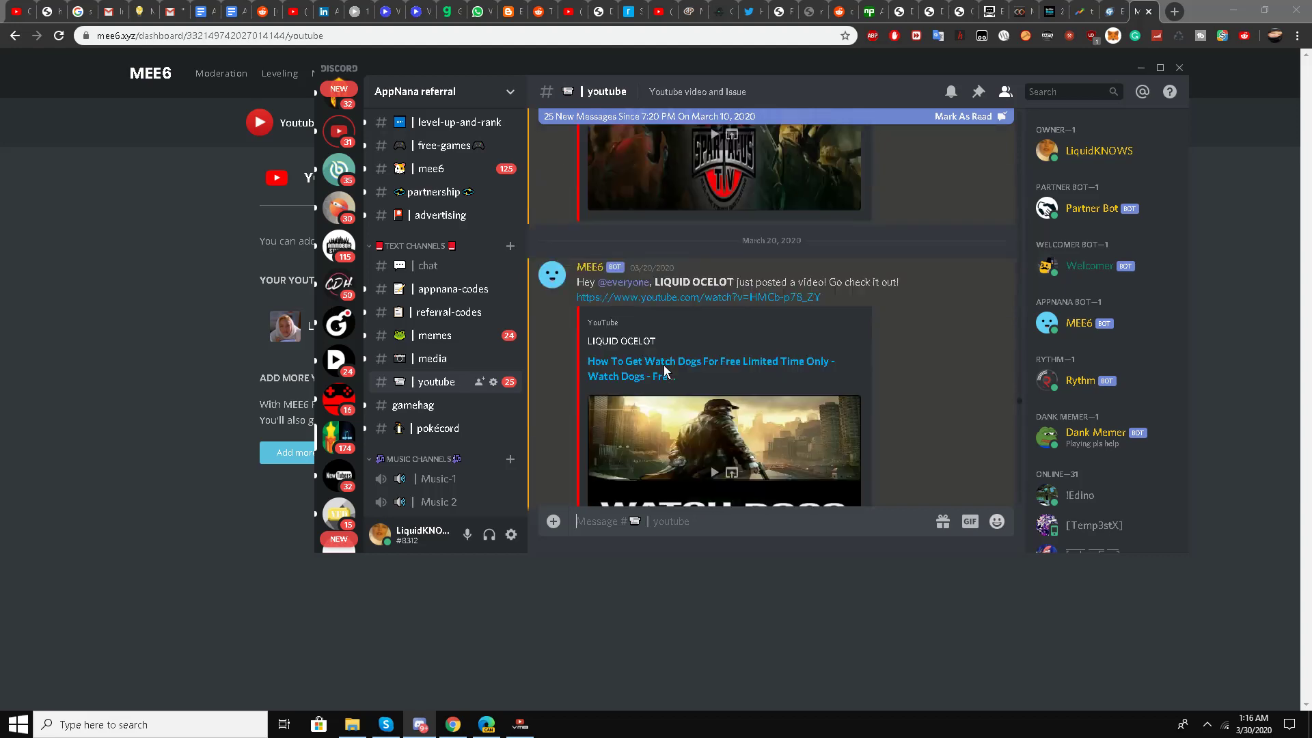
scroll(666, 369, down, 12)
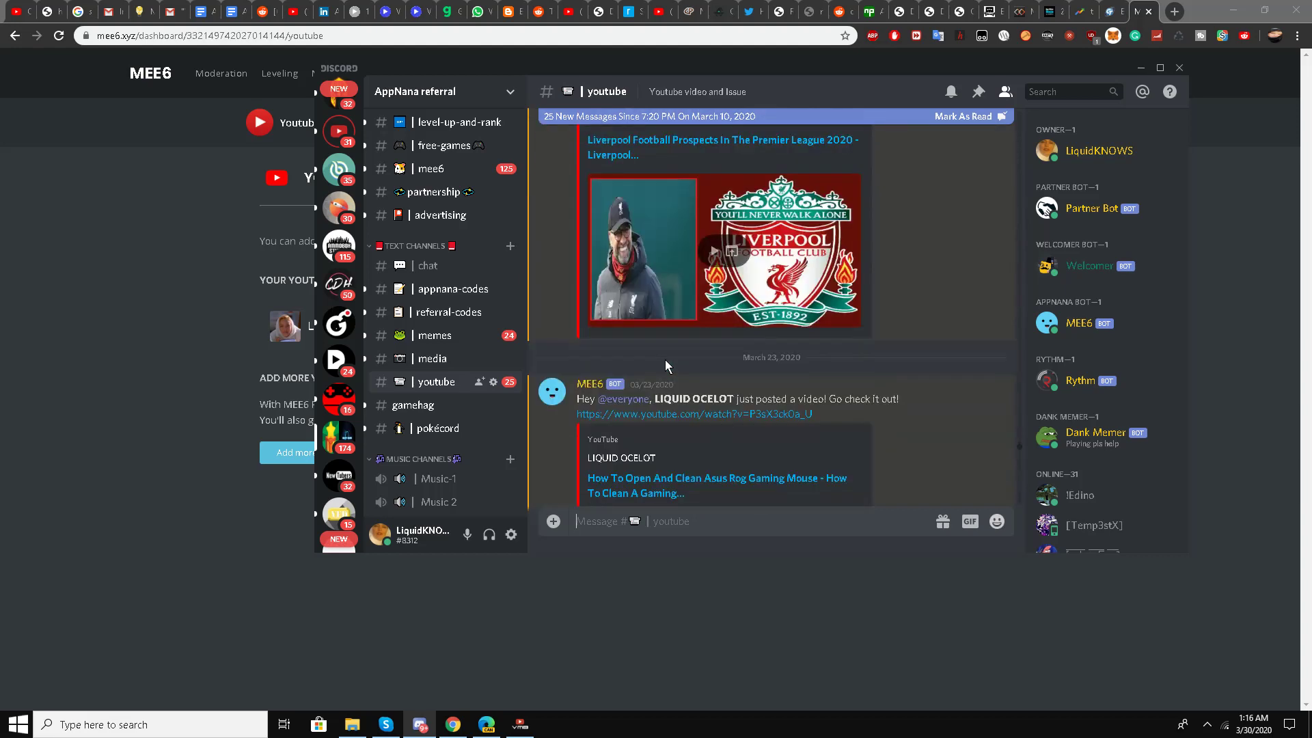
scroll(666, 360, down, 12)
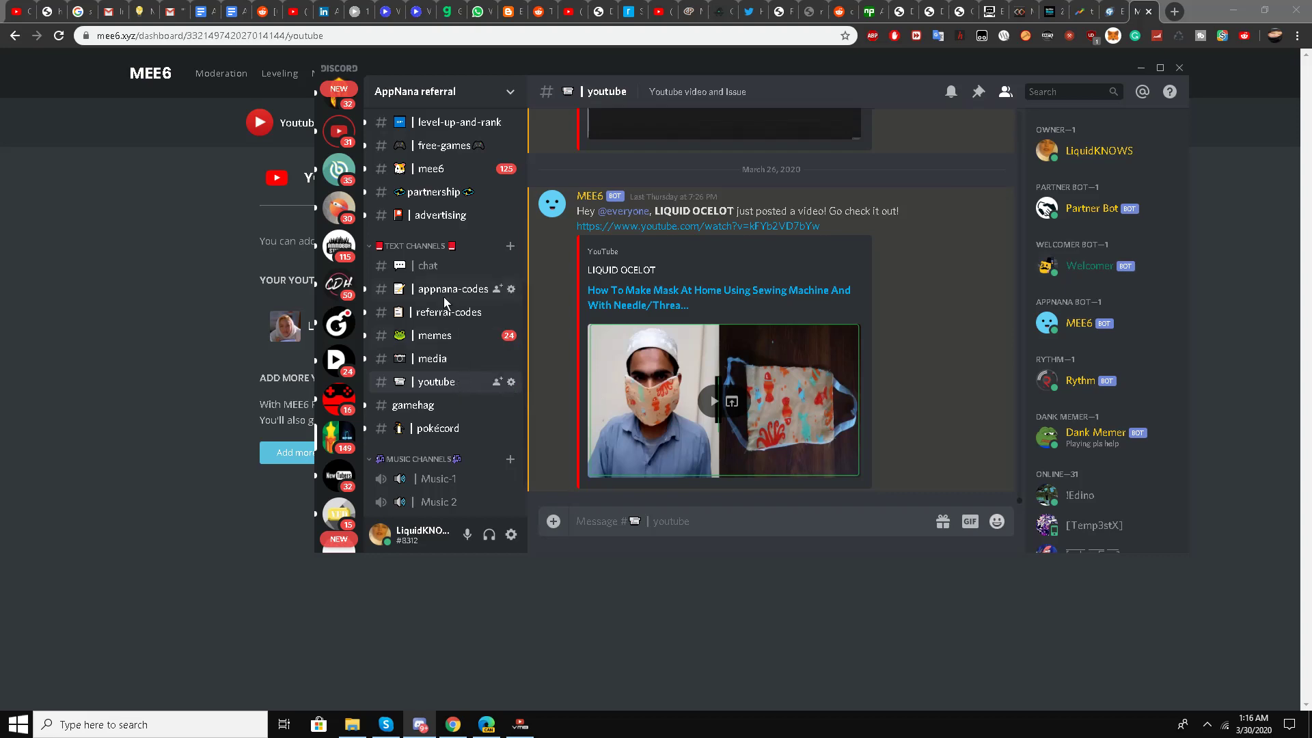
scroll(668, 410, up, 4)
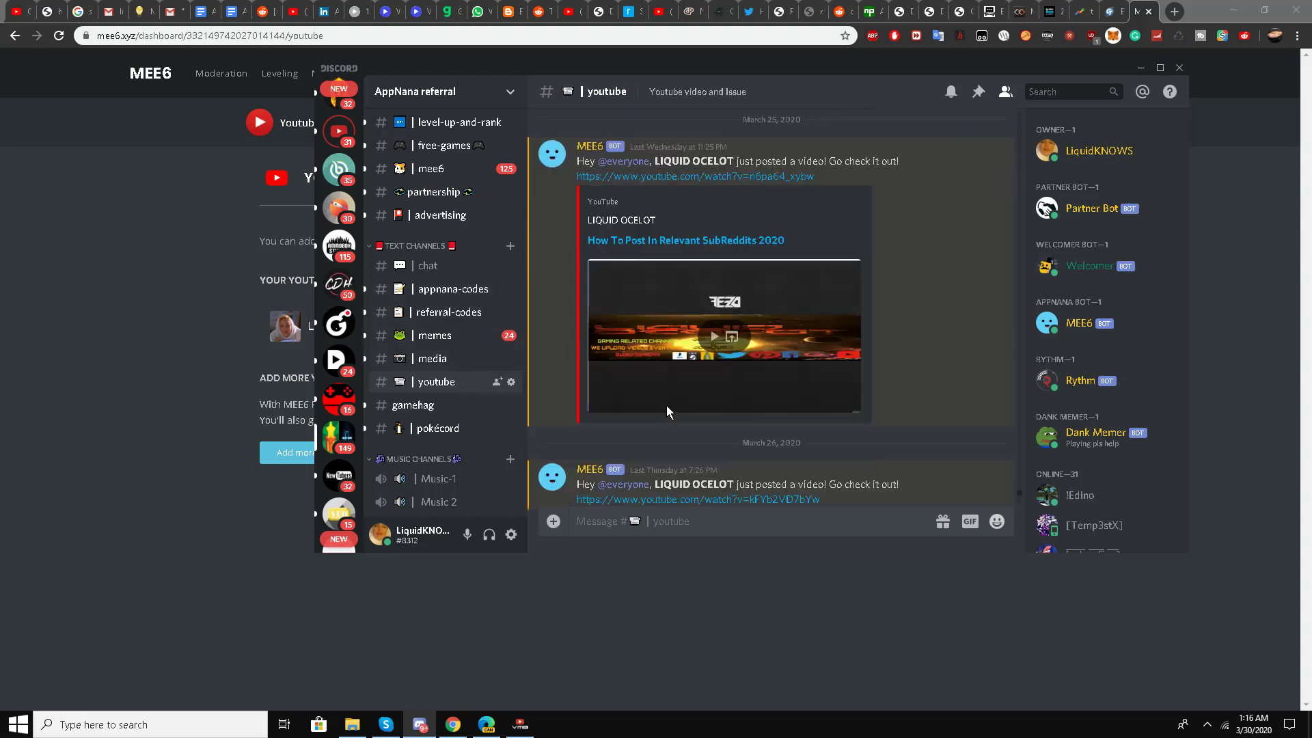
scroll(668, 410, down, 4)
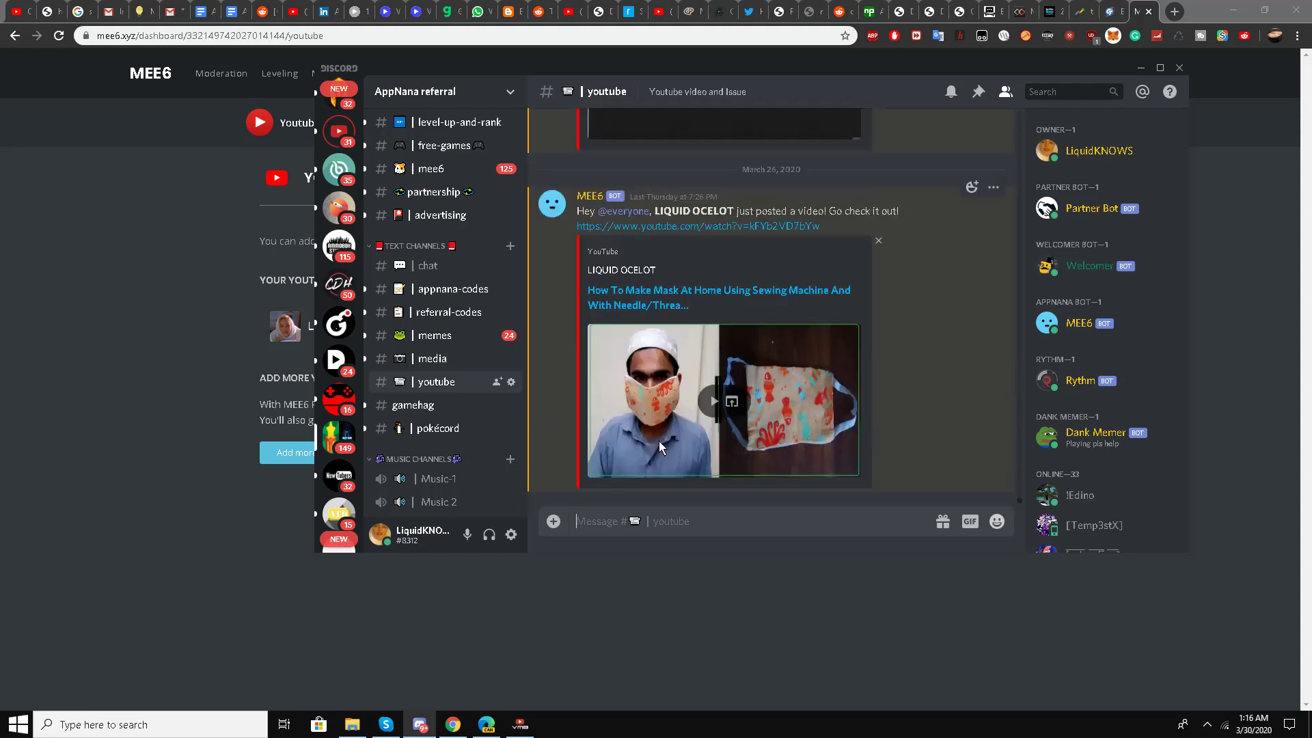
- Put the Video Marketing Blaster Pro window away and return to Discord
click(520, 725)
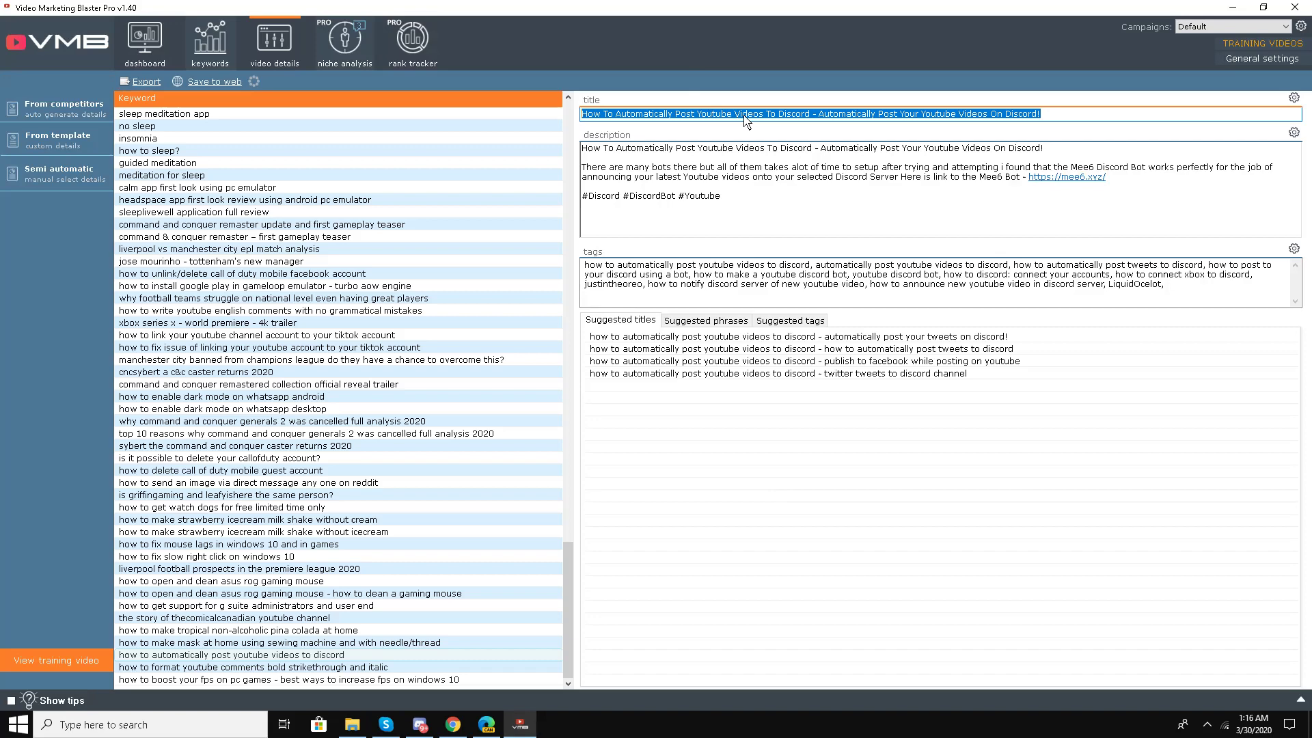
click(1238, 7)
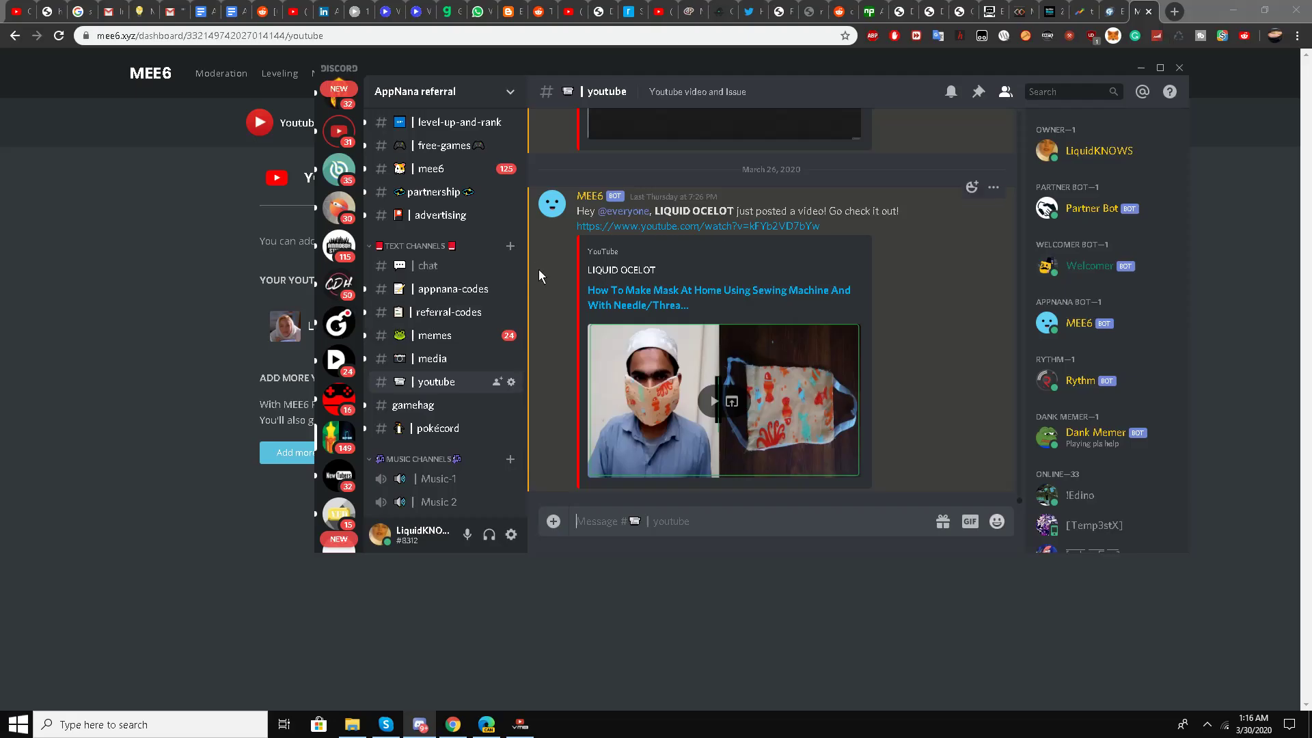
scroll(345, 398, down, 2)
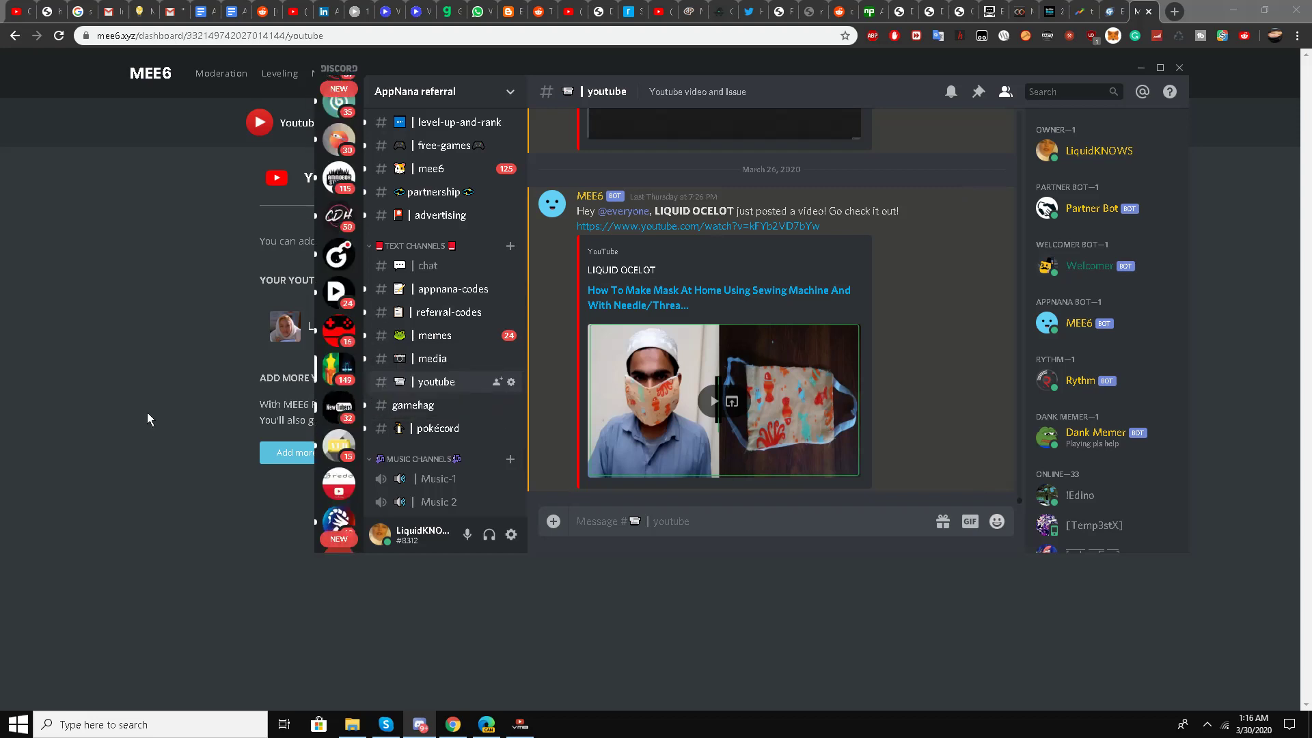
- Bring the MEE6 YouTube plugin page forward and select, then deselect, its heading and description text
click(162, 363)
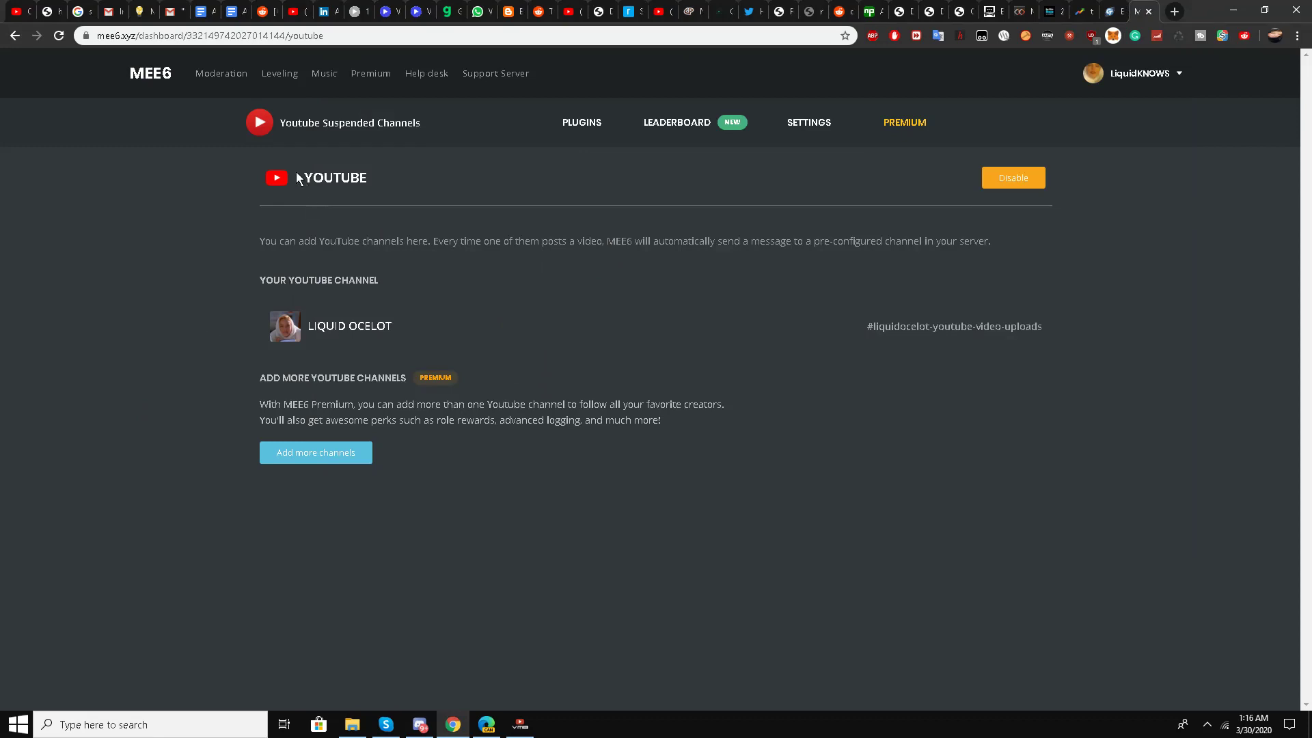
double_click(317, 177)
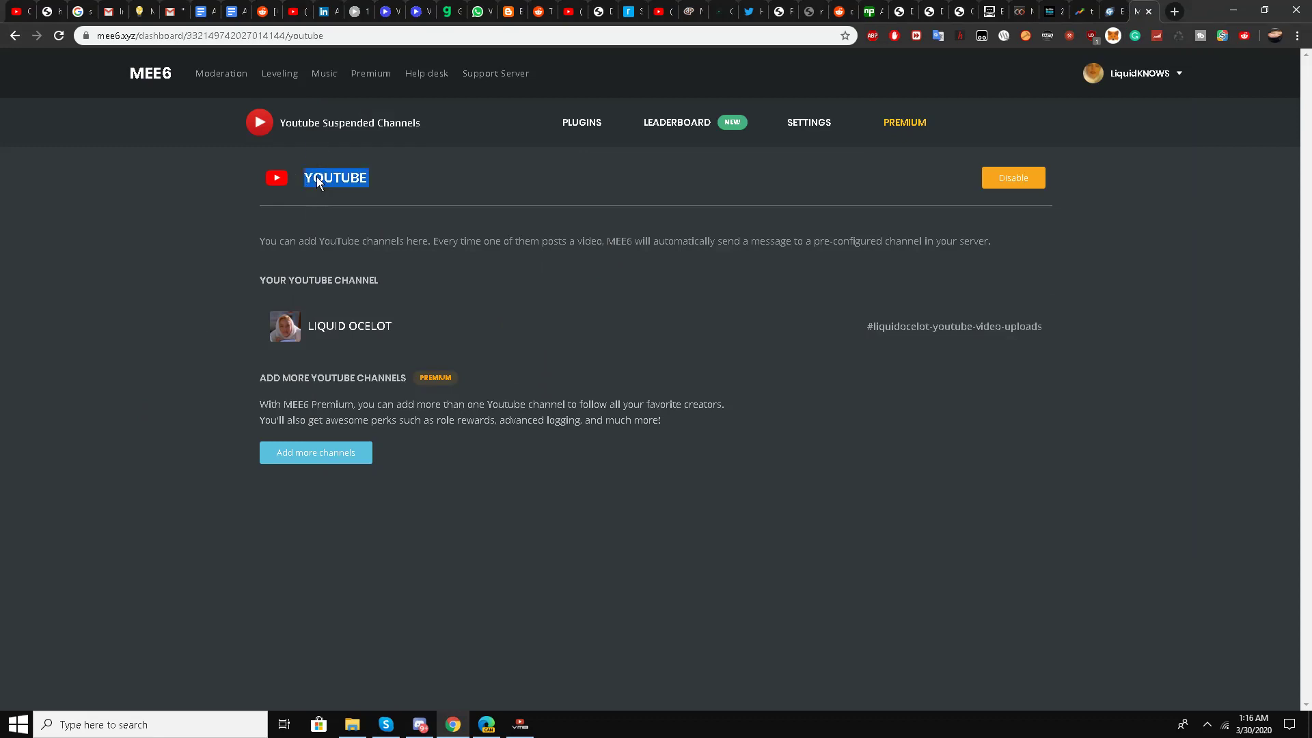
click(235, 212)
mouse_move(328, 176)
mouse_down()
mouse_move(333, 269)
mouse_move(424, 380)
mouse_move(422, 457)
mouse_up()
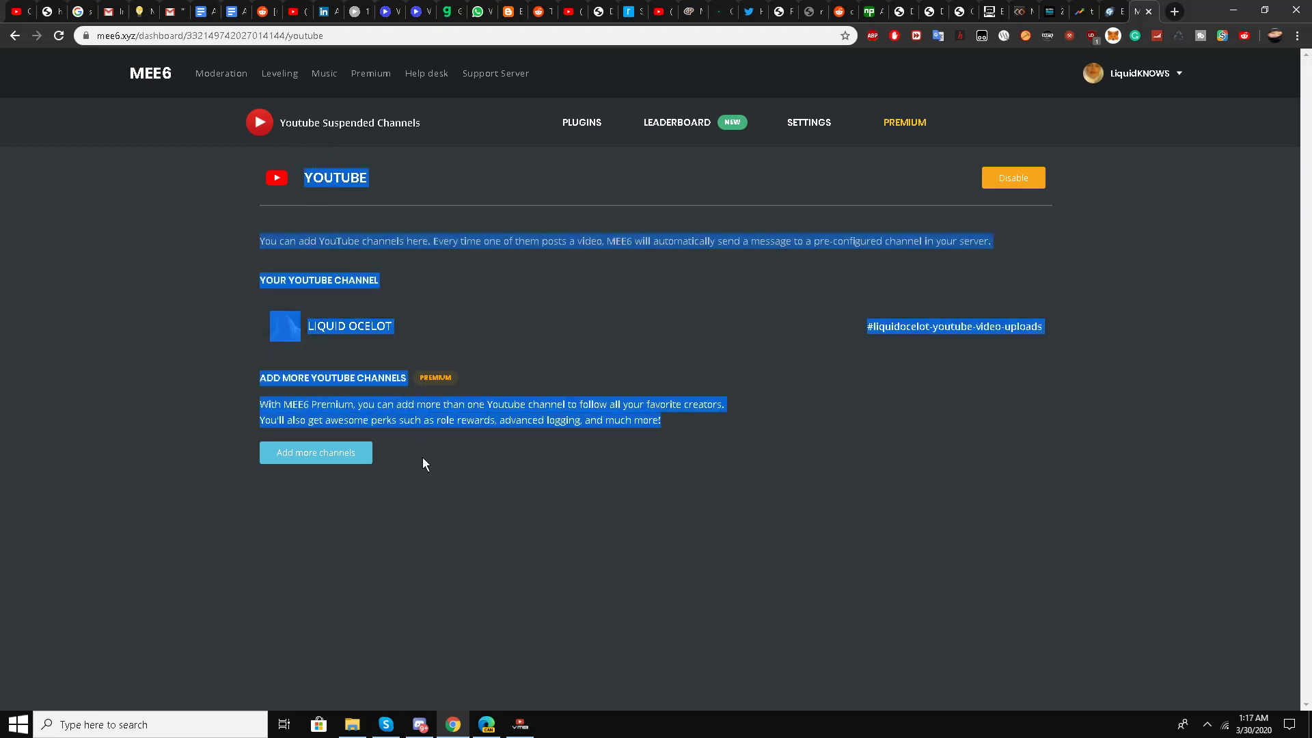
click(431, 481)
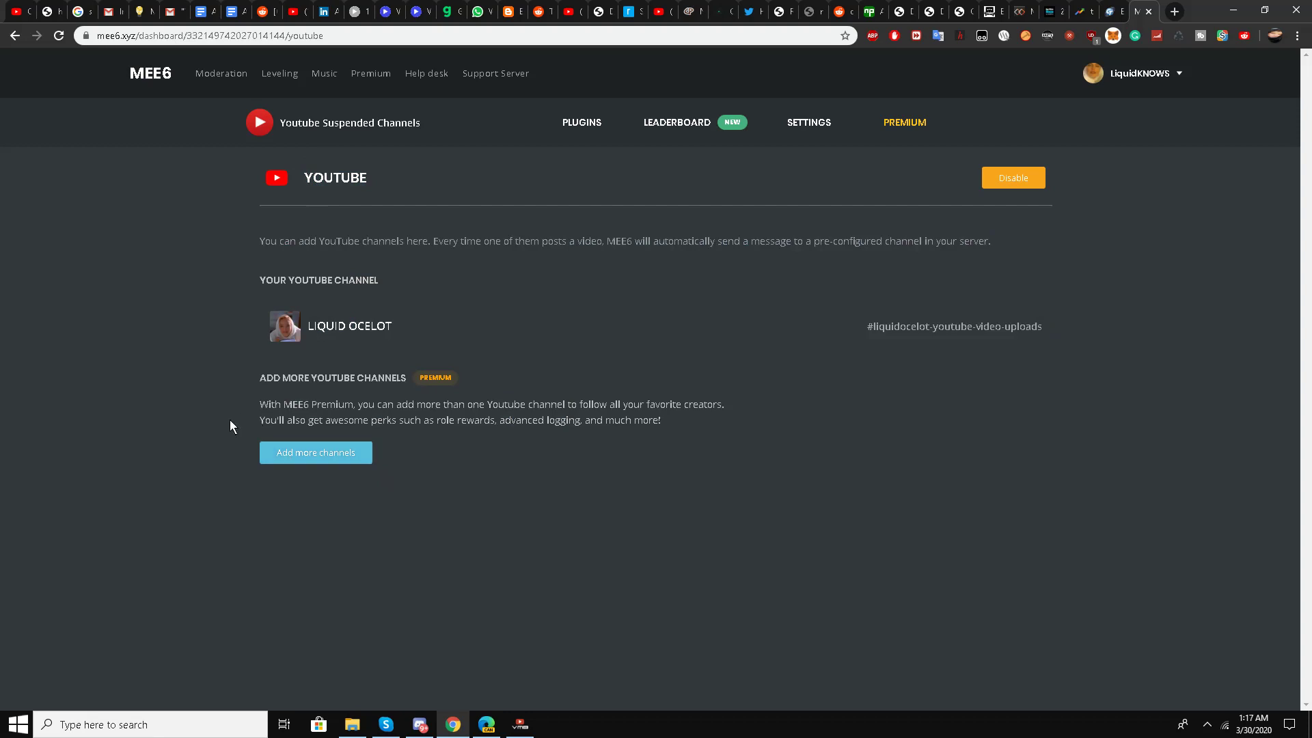